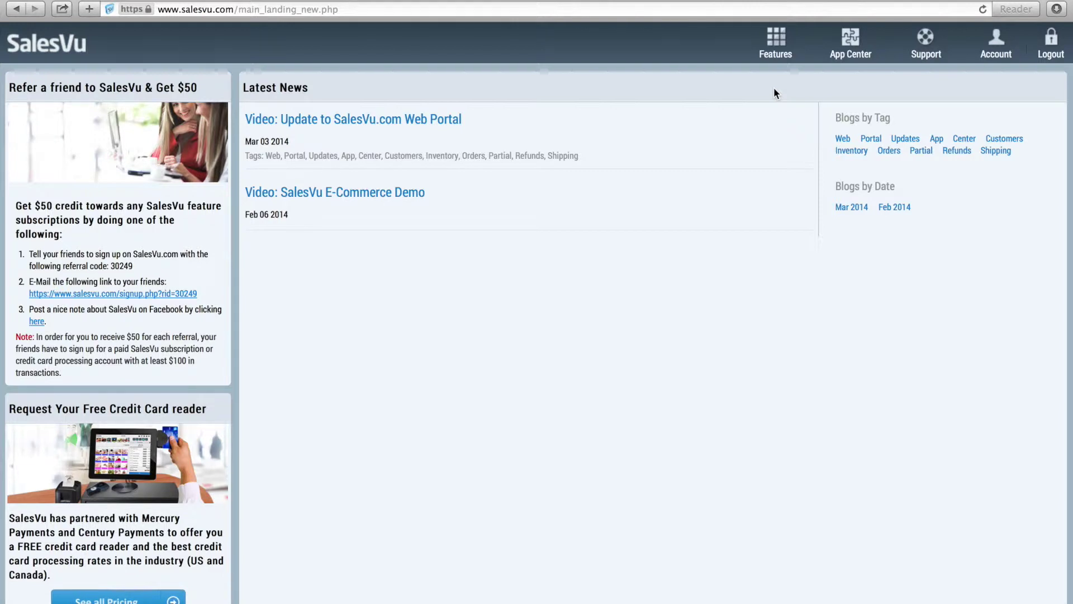
# - Go to the Invoicing section from the Features menu to reach the Invoices report
pyautogui.click(776, 48)
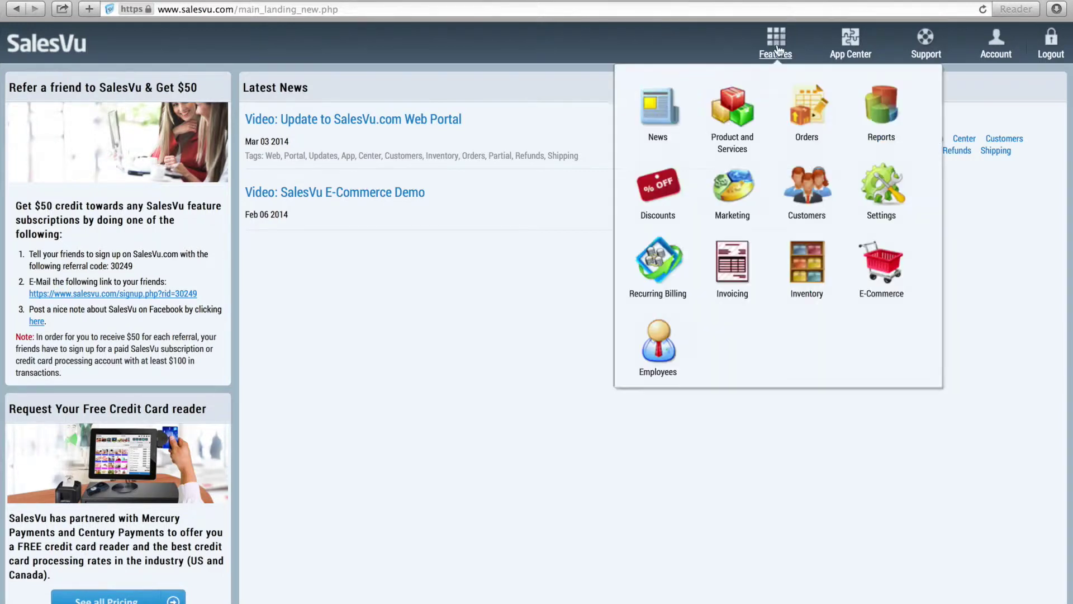
pyautogui.click(738, 259)
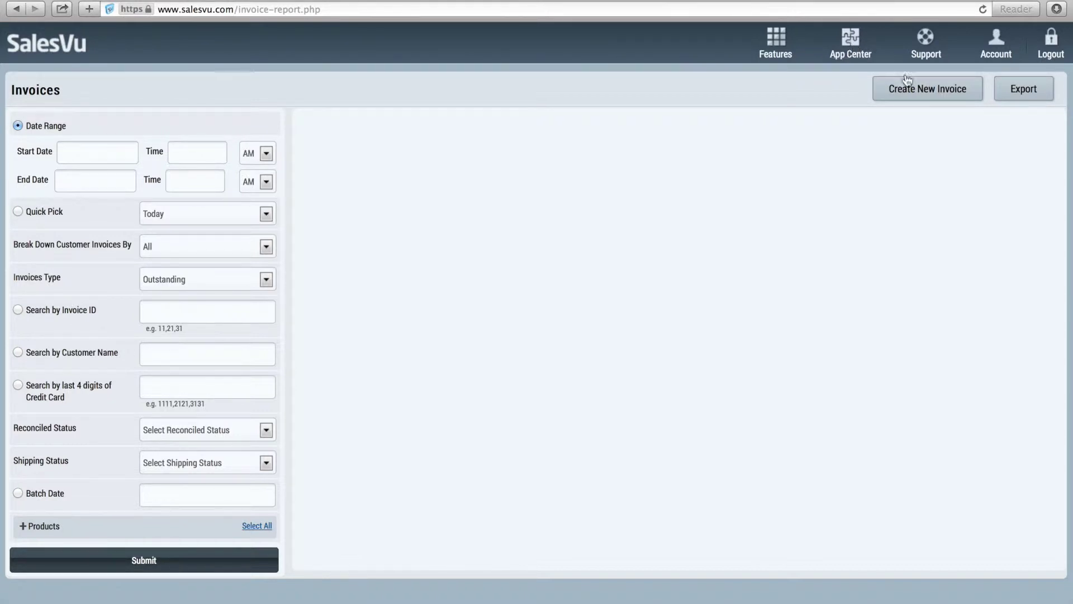
# - Start a new Pro Shop invoice and pick its customer from the full customer list
pyautogui.click(913, 96)
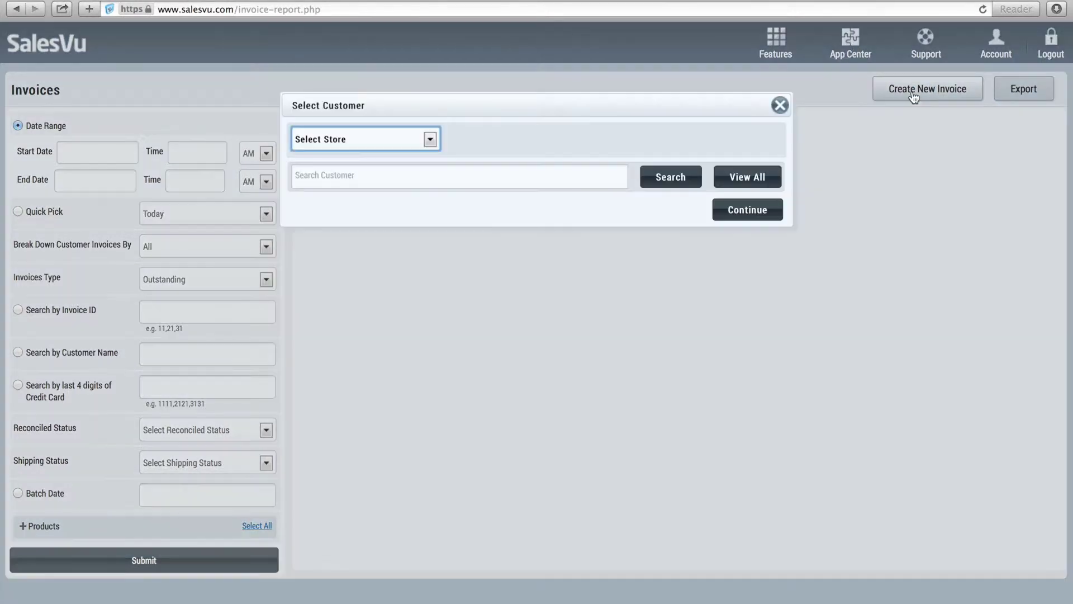
pyautogui.click(422, 138)
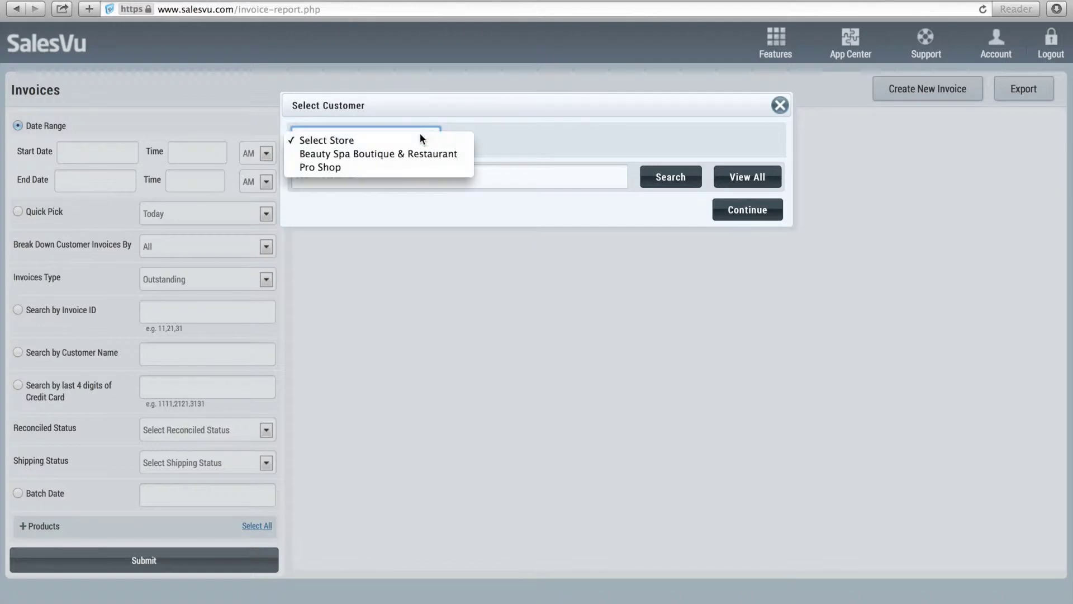
pyautogui.click(415, 163)
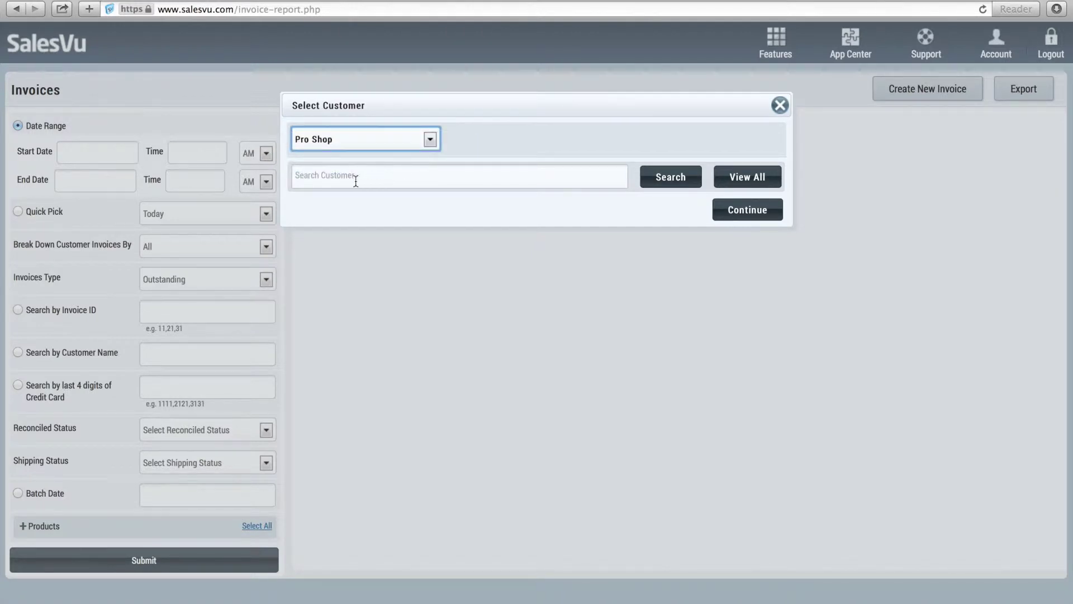
pyautogui.click(332, 178)
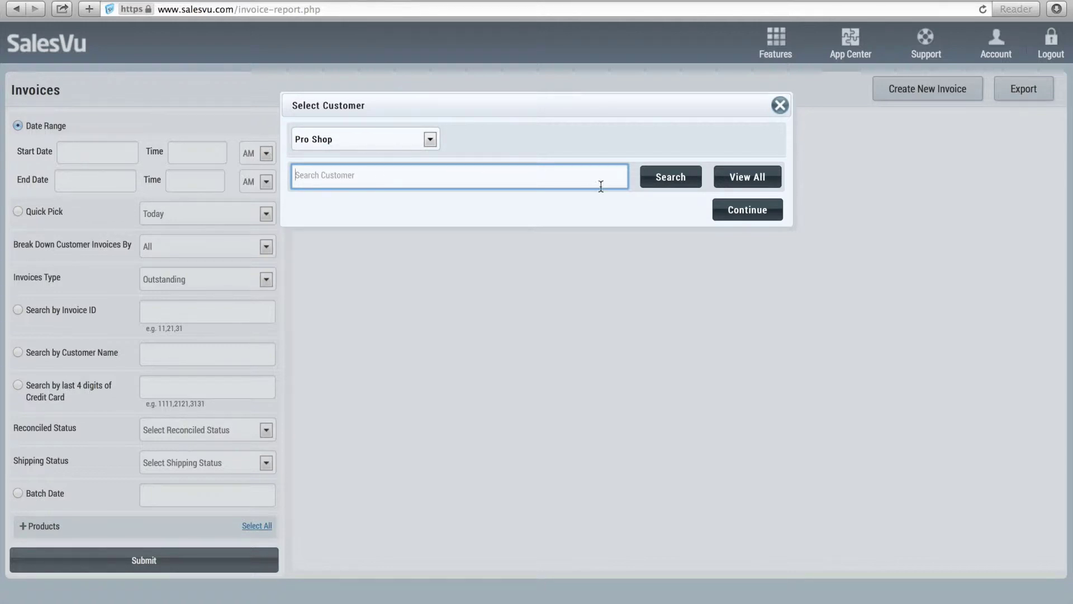
pyautogui.click(736, 187)
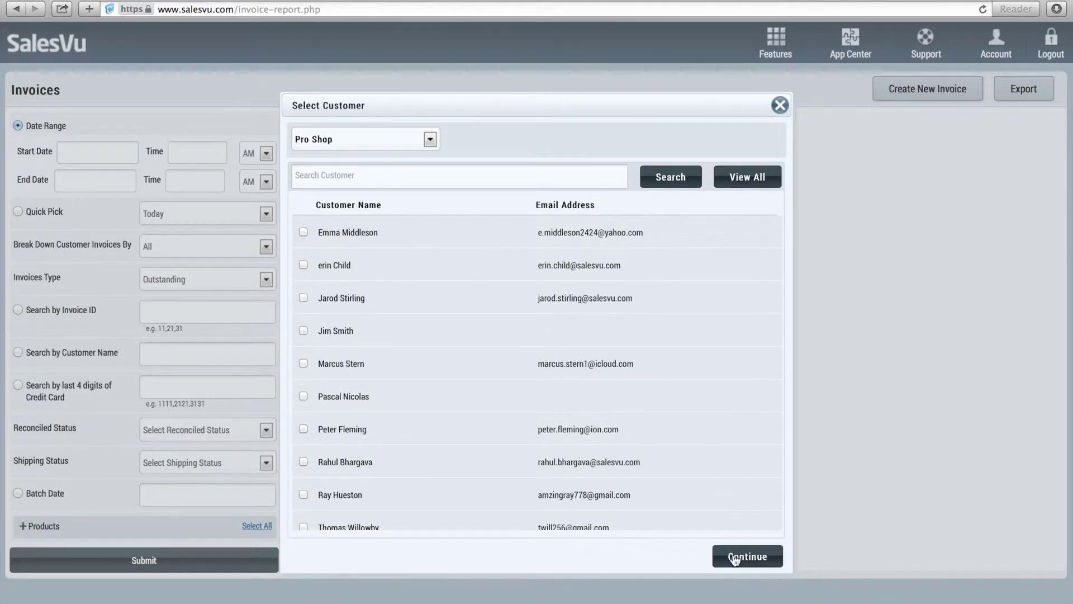
pyautogui.click(302, 363)
pyautogui.click(743, 561)
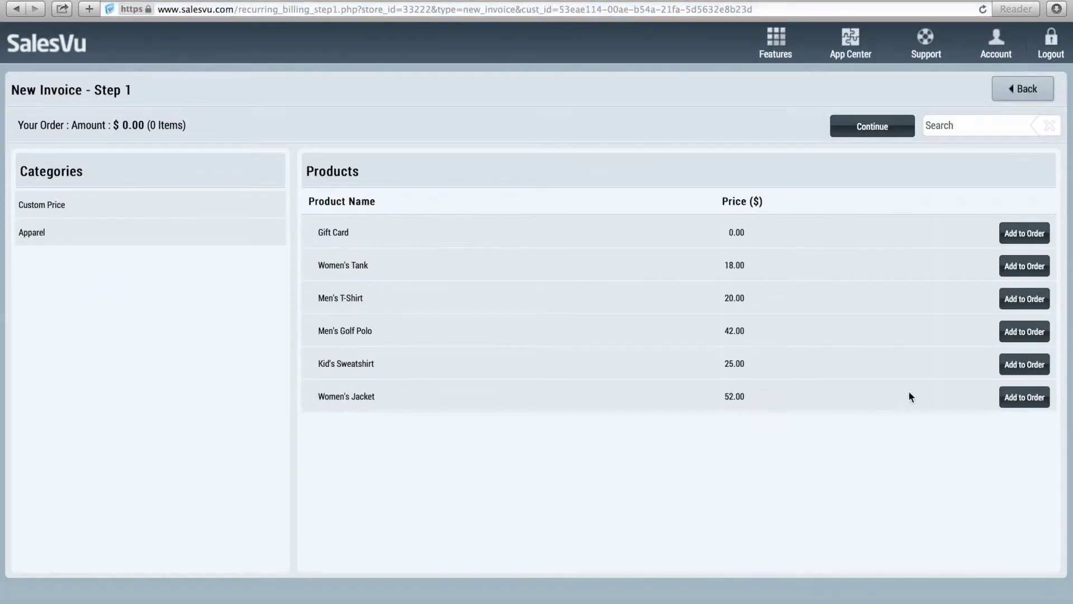
# - Add one Medium Men's Golf Polo to the invoice and proceed to checkout
pyautogui.click(1026, 332)
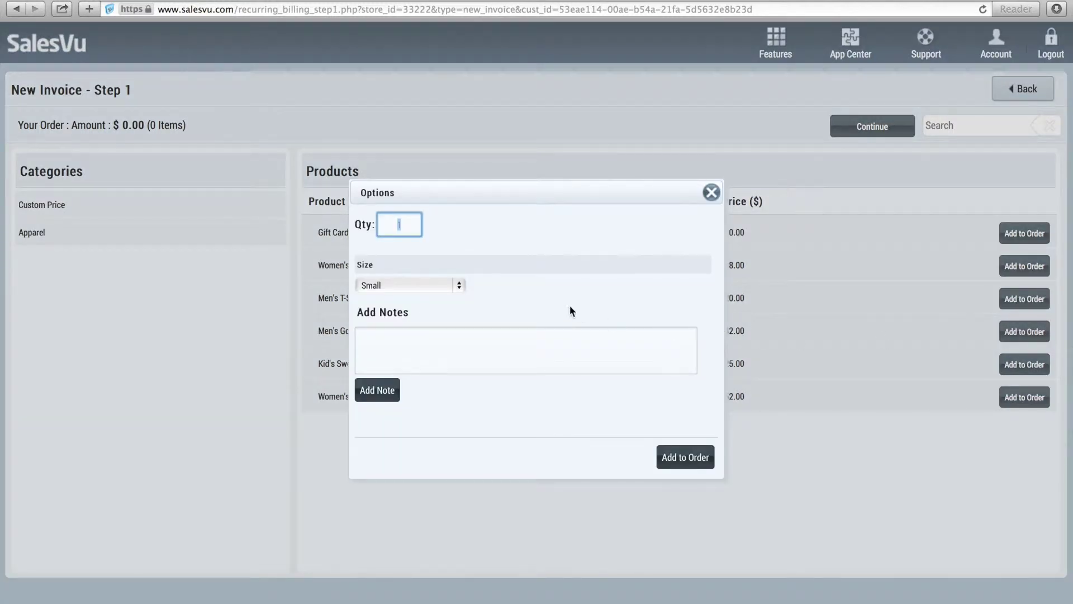
pyautogui.click(417, 224)
pyautogui.click(411, 285)
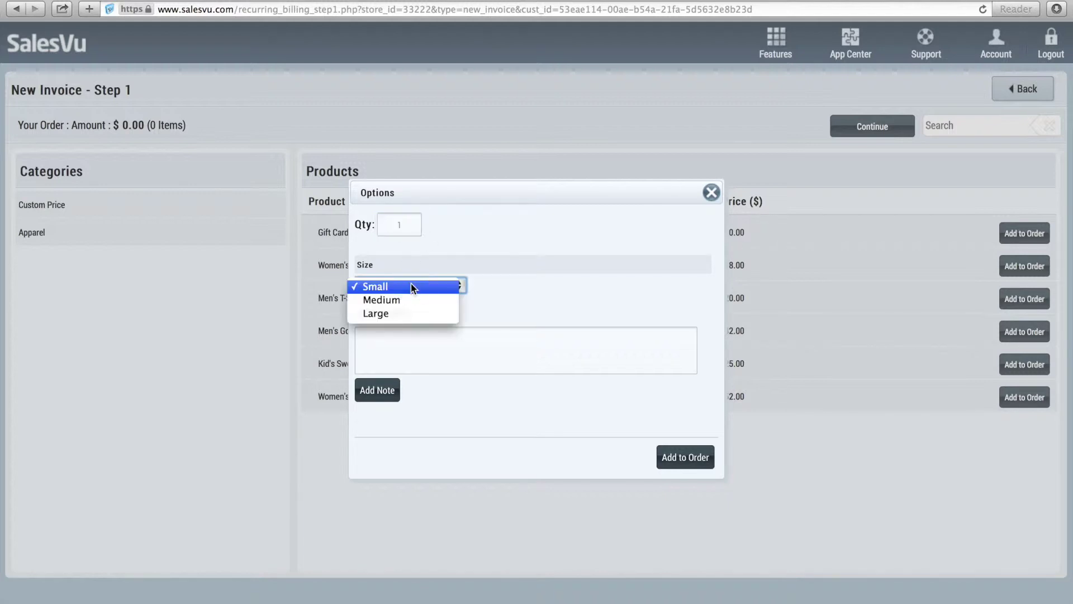
pyautogui.click(408, 299)
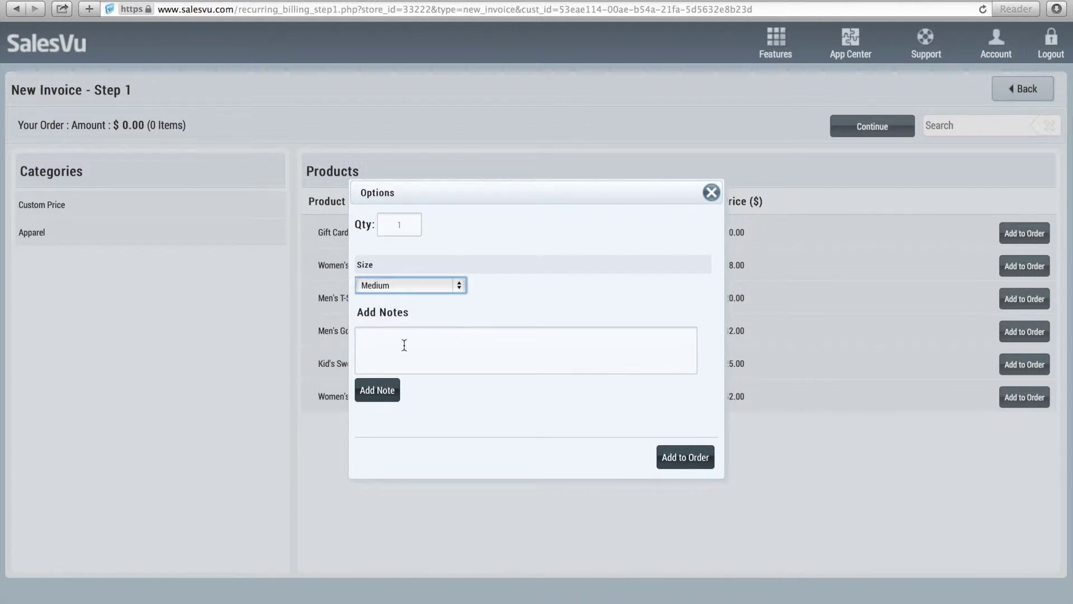
pyautogui.click(668, 458)
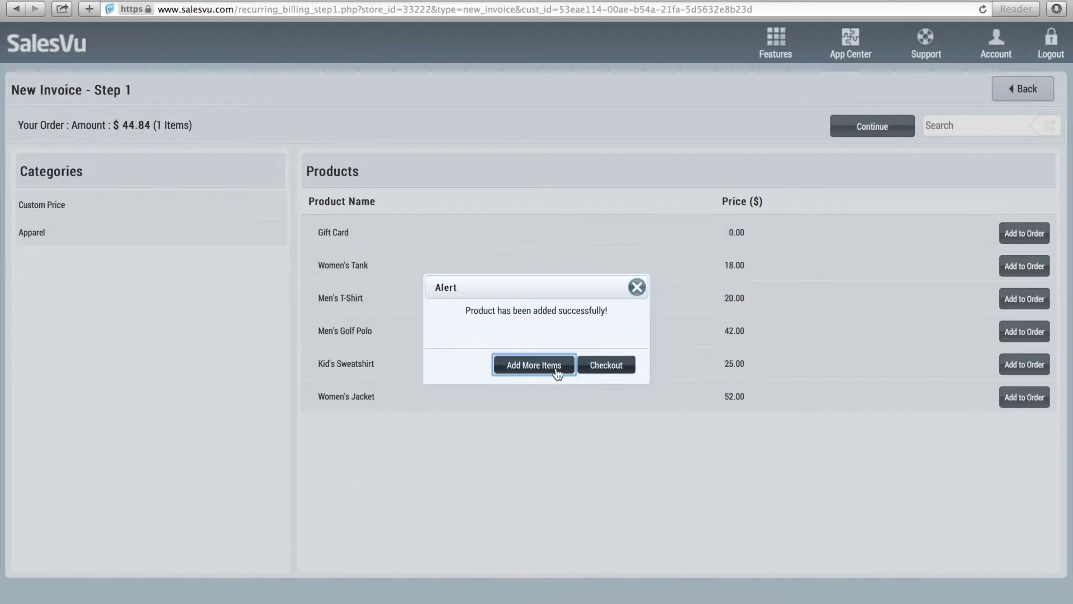
pyautogui.click(608, 367)
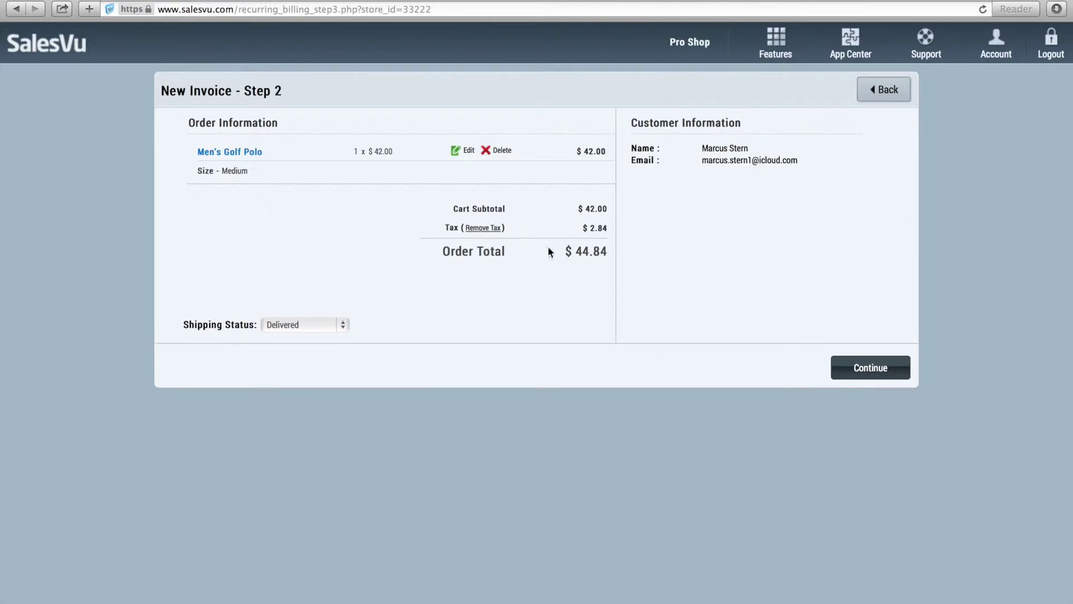
# - Keep the shipping status as Delivered and create the invoice
pyautogui.click(337, 324)
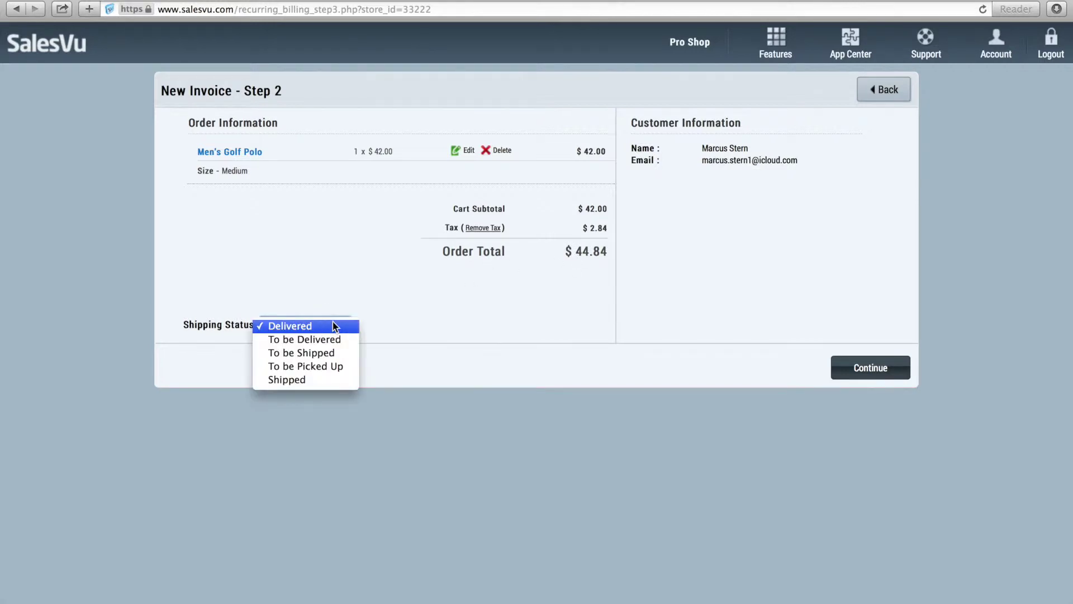
pyautogui.click(327, 327)
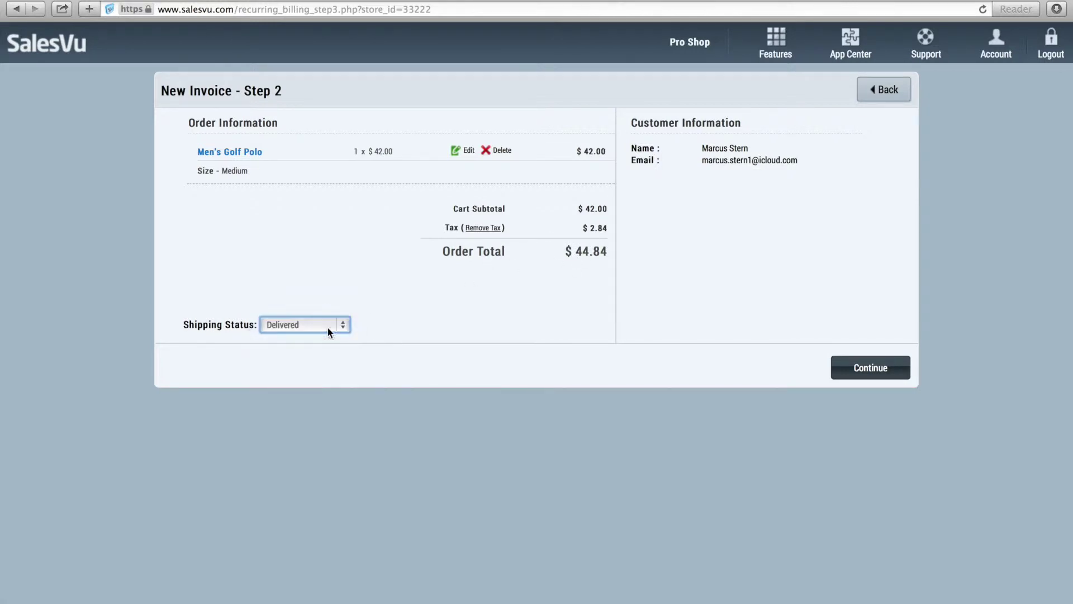
pyautogui.click(502, 326)
pyautogui.click(864, 368)
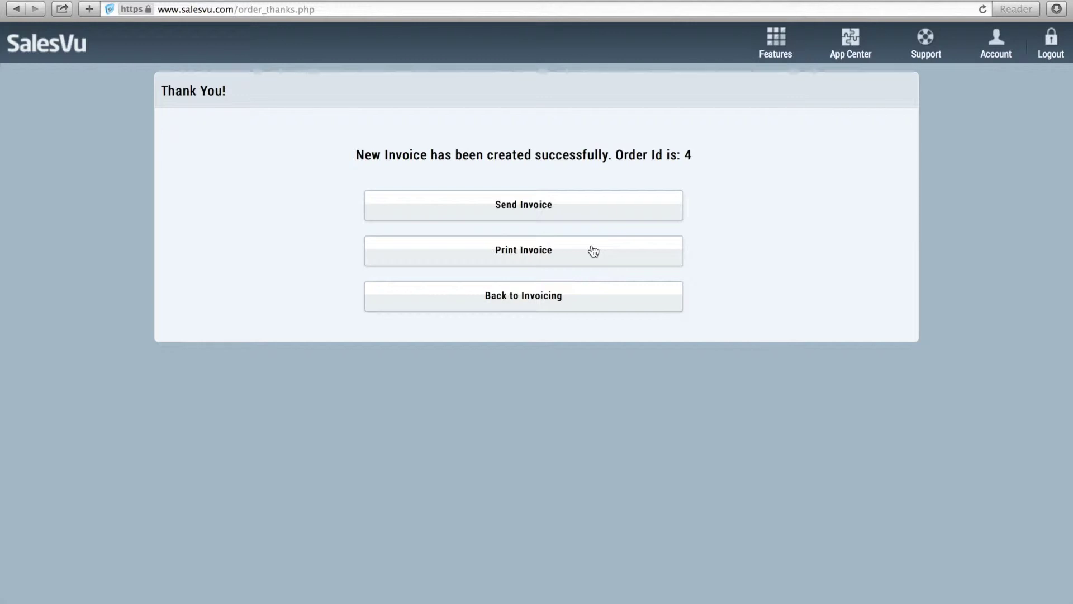
pyautogui.press('super+Tab')
pyautogui.press('super+Tab')
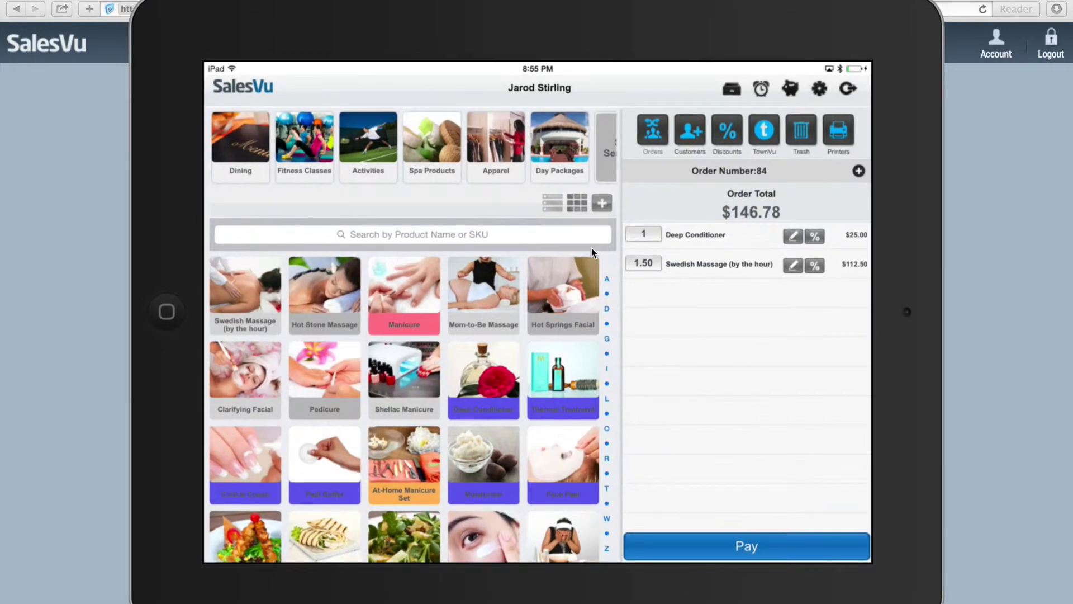
# - Switch from the SalesVu iPad app back to Safari
pyautogui.press('super+Tab')
pyautogui.press('super+Tab')
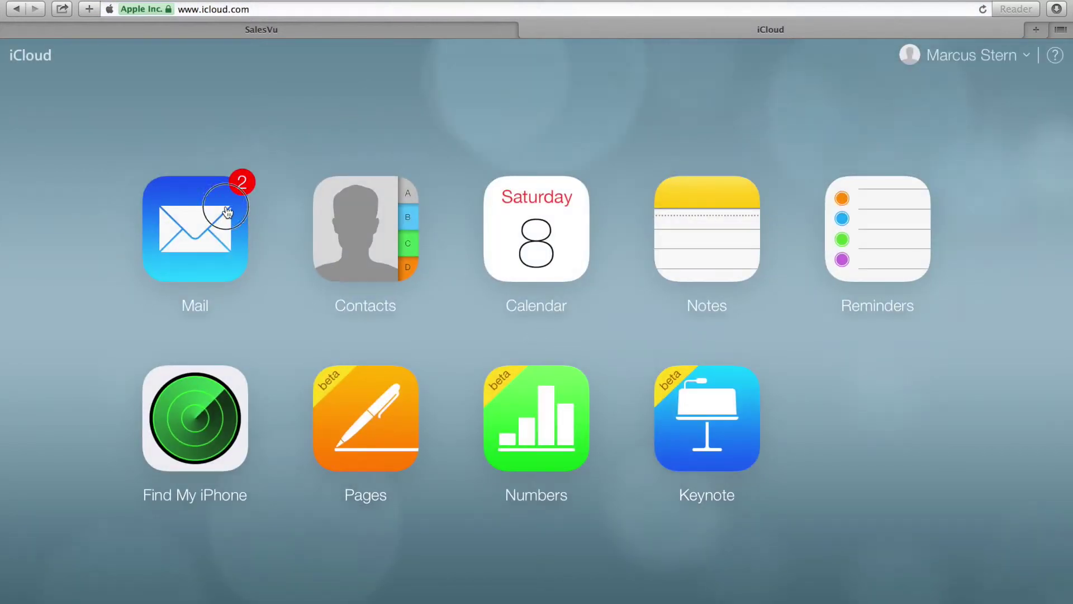
# - Open the Beauty Spa Boutique & Restaurant invoice email in iCloud Mail and choose to pay it
pyautogui.click(226, 211)
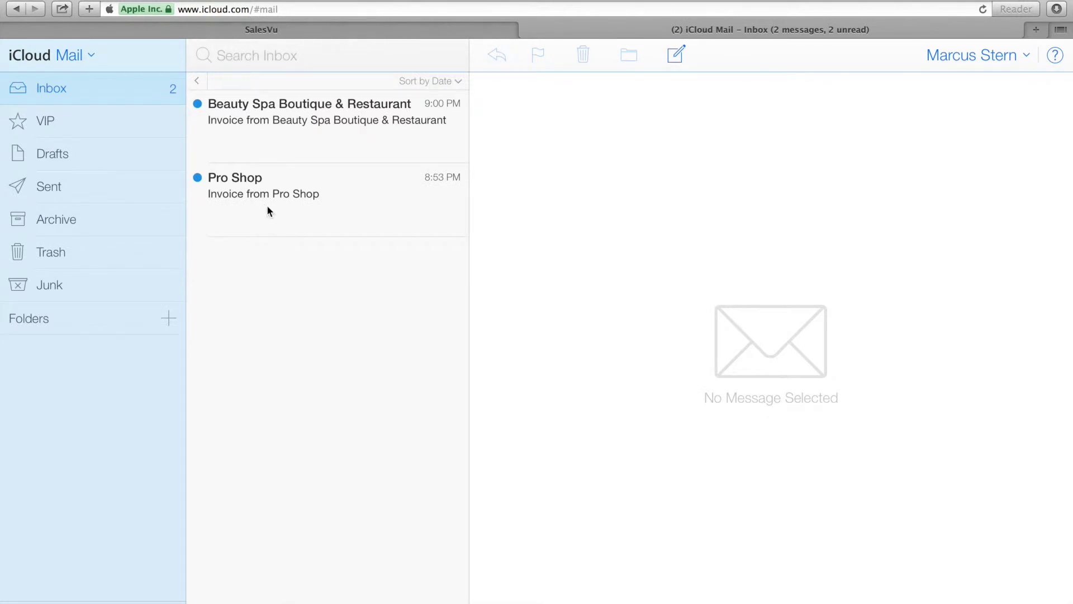
pyautogui.click(286, 139)
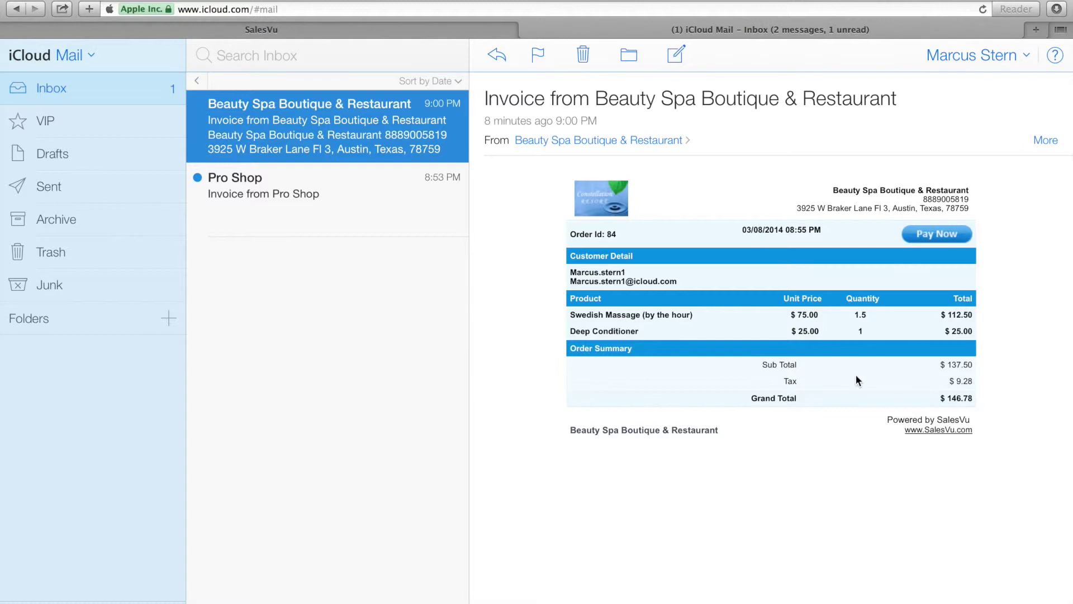
pyautogui.click(931, 233)
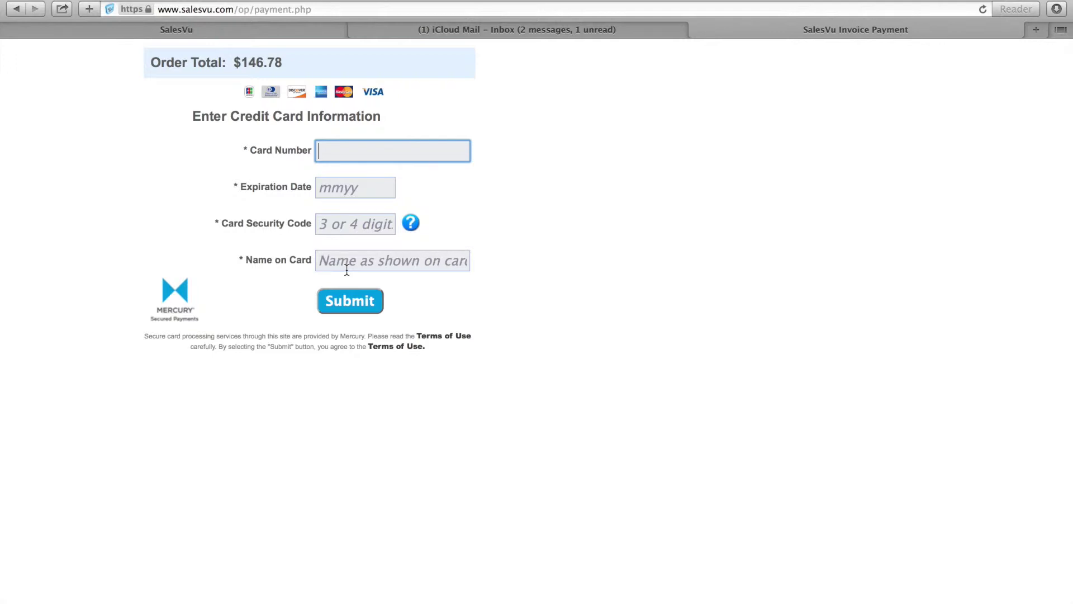
# - Leave the $146.78 payment page for the SalesVu Order Id 14 confirmation
pyautogui.click(347, 272)
# - Filter the Invoices report to Today, listing outstanding invoices 84 and 4 totalling $191.62
pyautogui.click(194, 30)
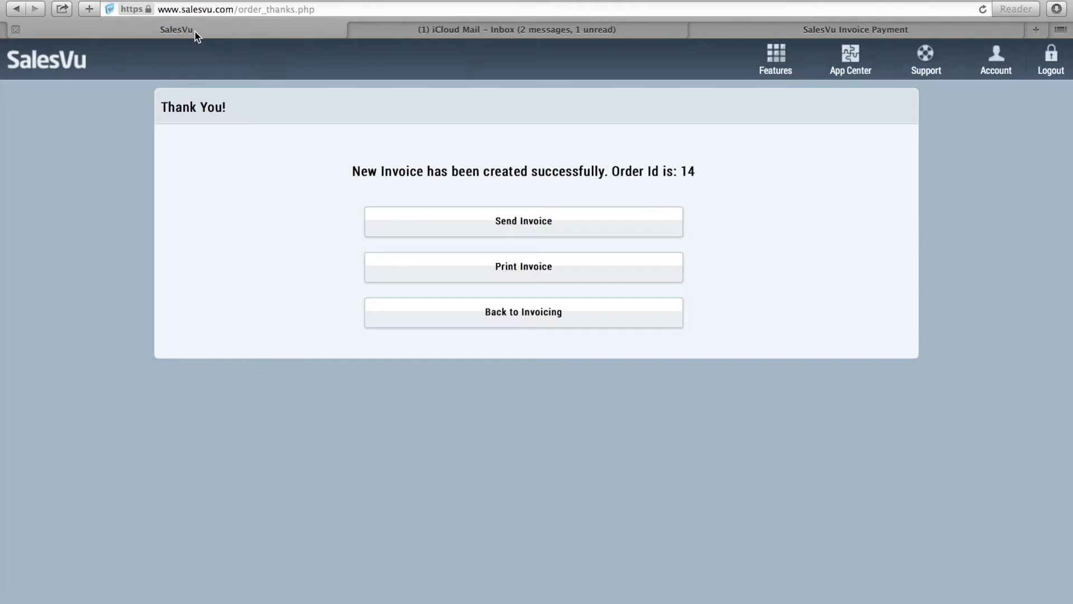
pyautogui.moveTo(774, 58)
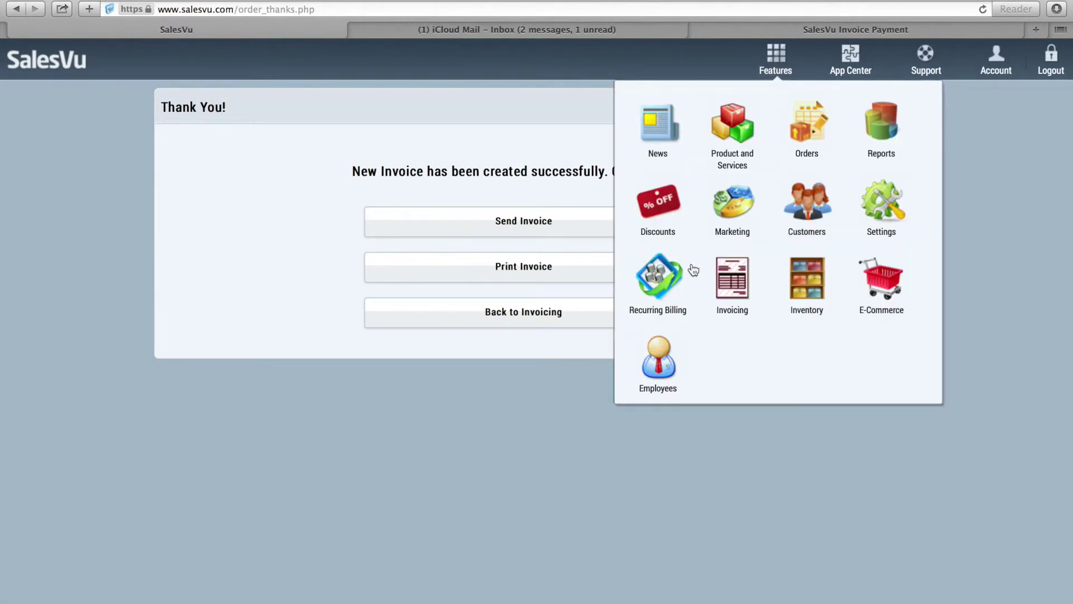
pyautogui.click(729, 276)
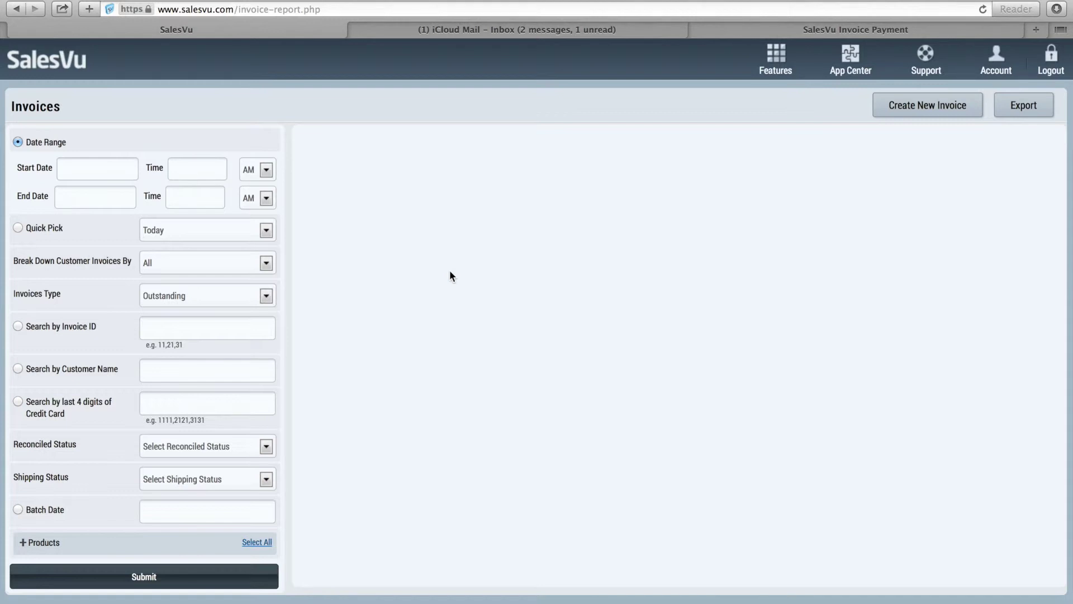
pyautogui.click(33, 230)
pyautogui.click(134, 582)
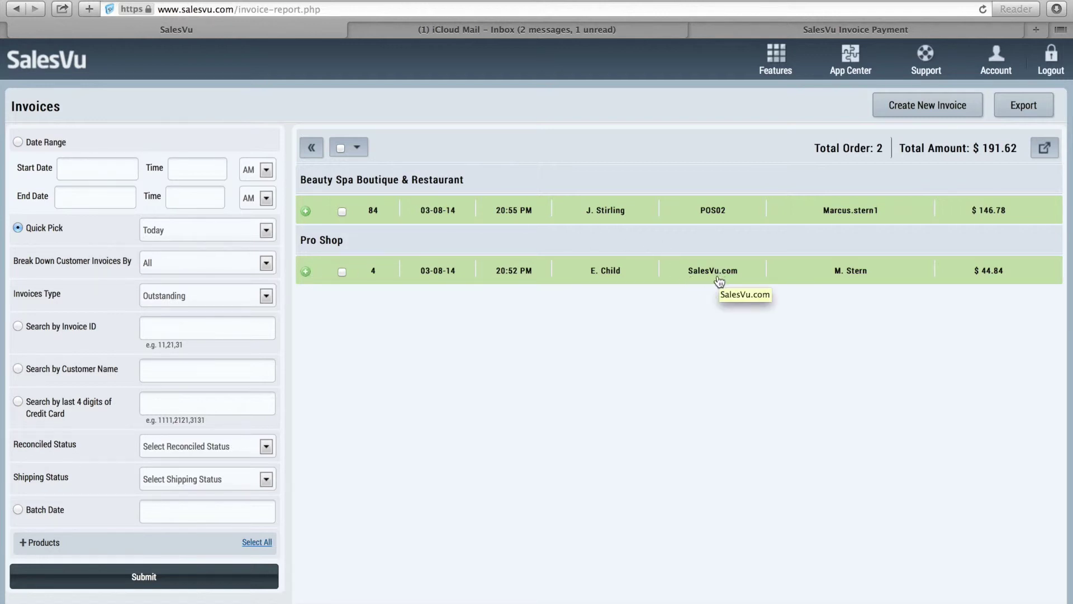
# - Expand invoice 84, view its Pay Order options, then return to the Invoices report
pyautogui.click(306, 212)
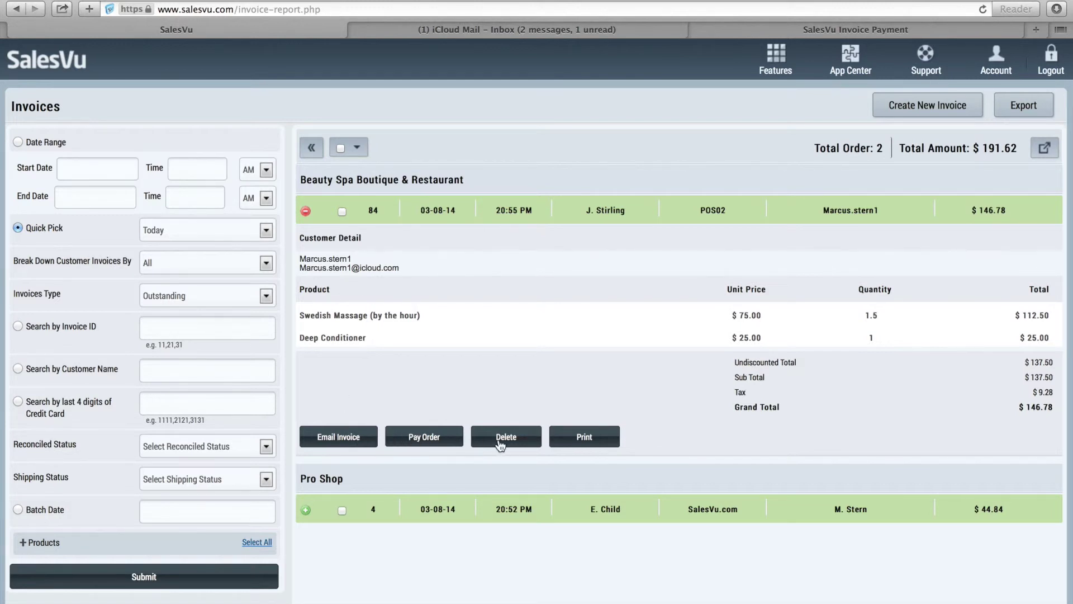
pyautogui.click(425, 438)
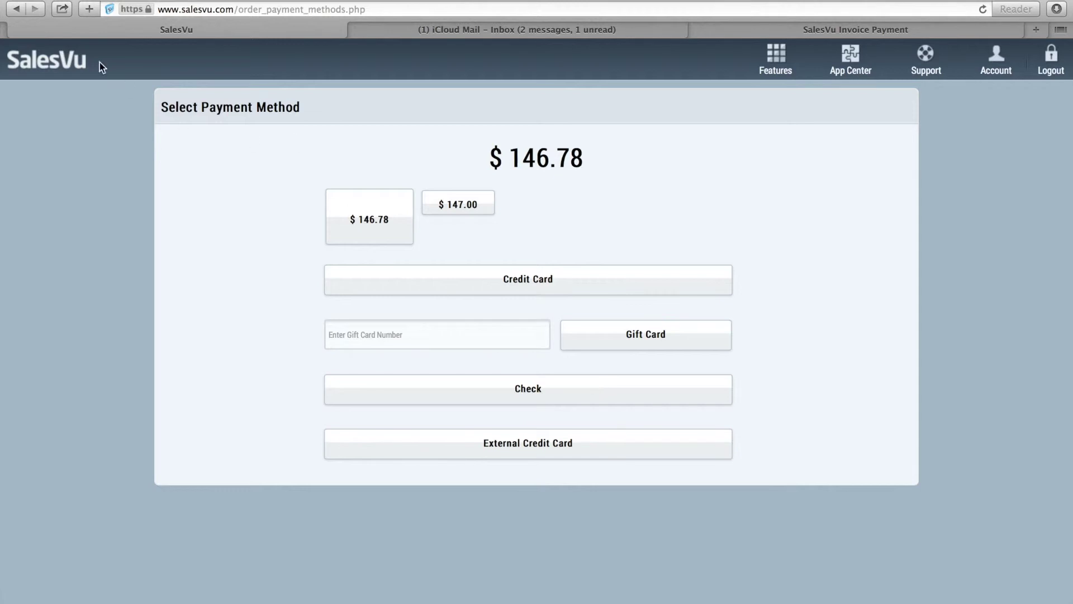
pyautogui.click(18, 11)
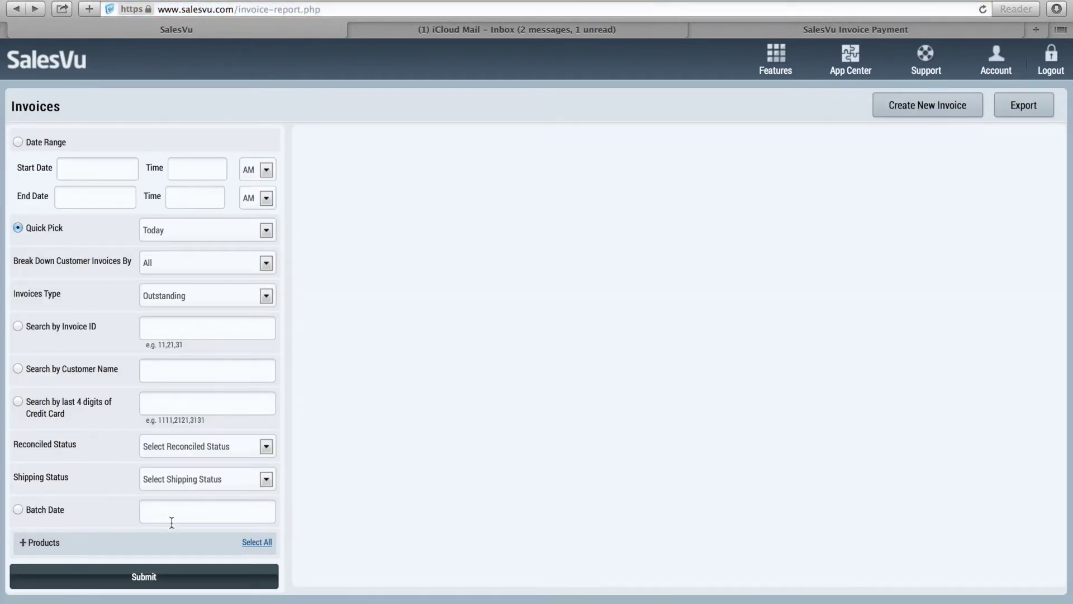
# - List Paid invoices from the Last 7 Day (12 and 13, $176.14) and expand invoice 12
pyautogui.click(143, 575)
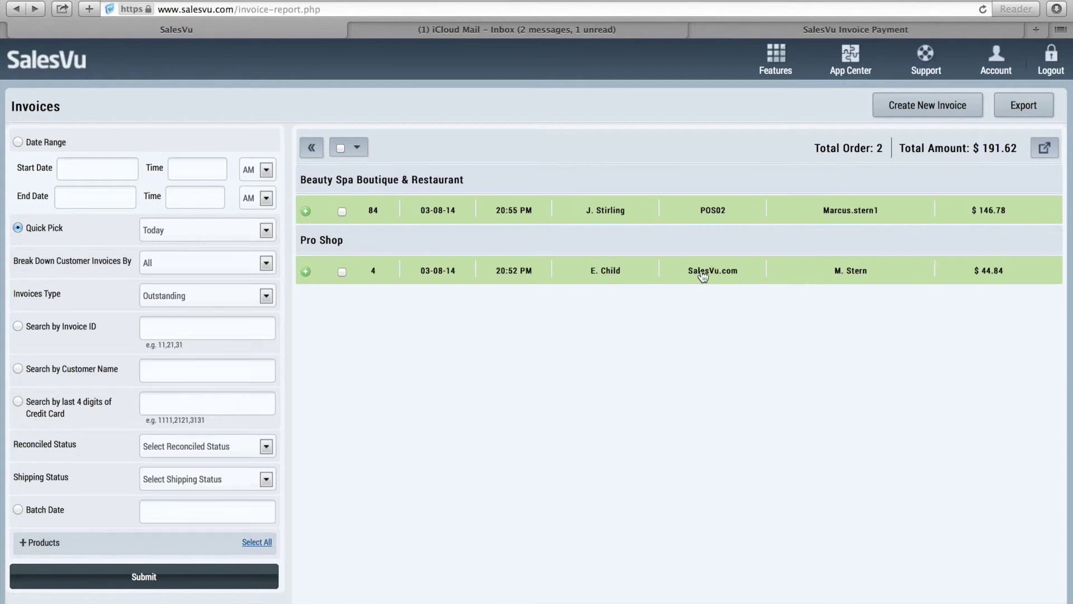
pyautogui.click(240, 295)
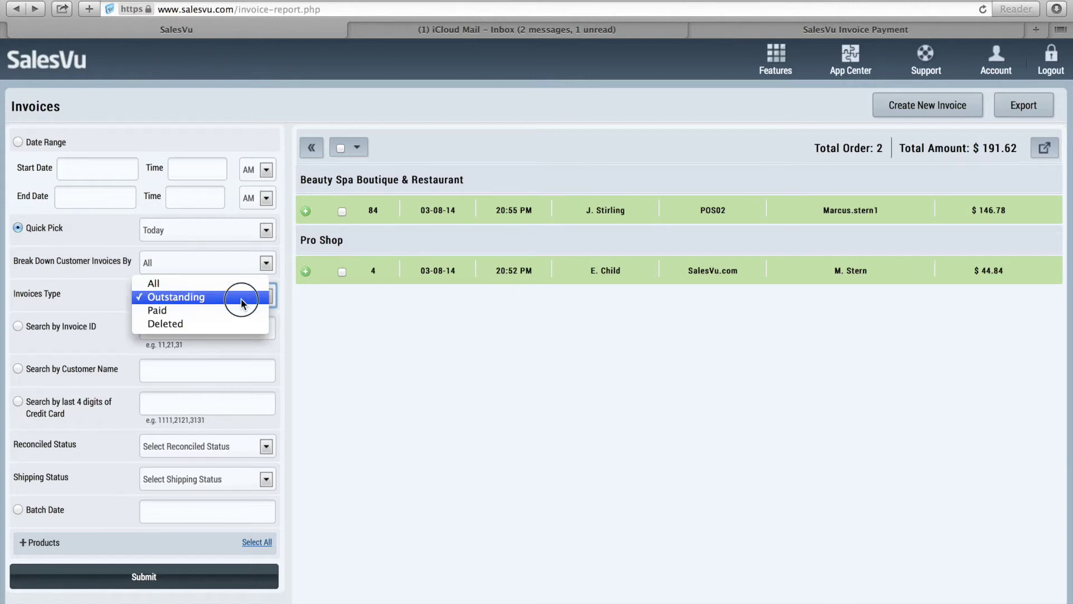
pyautogui.click(240, 311)
pyautogui.click(230, 230)
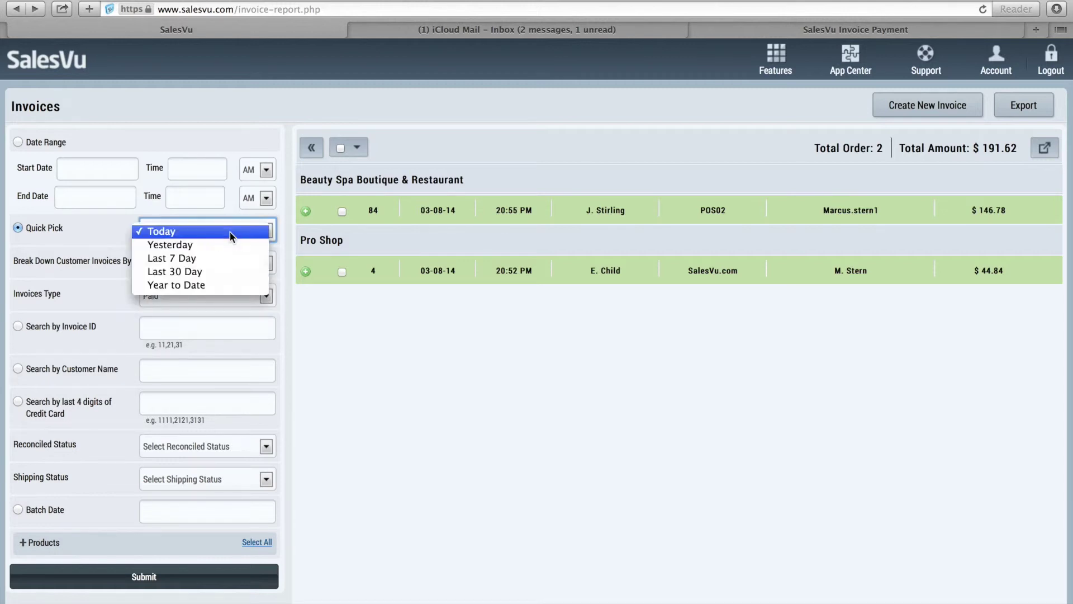
pyautogui.click(230, 258)
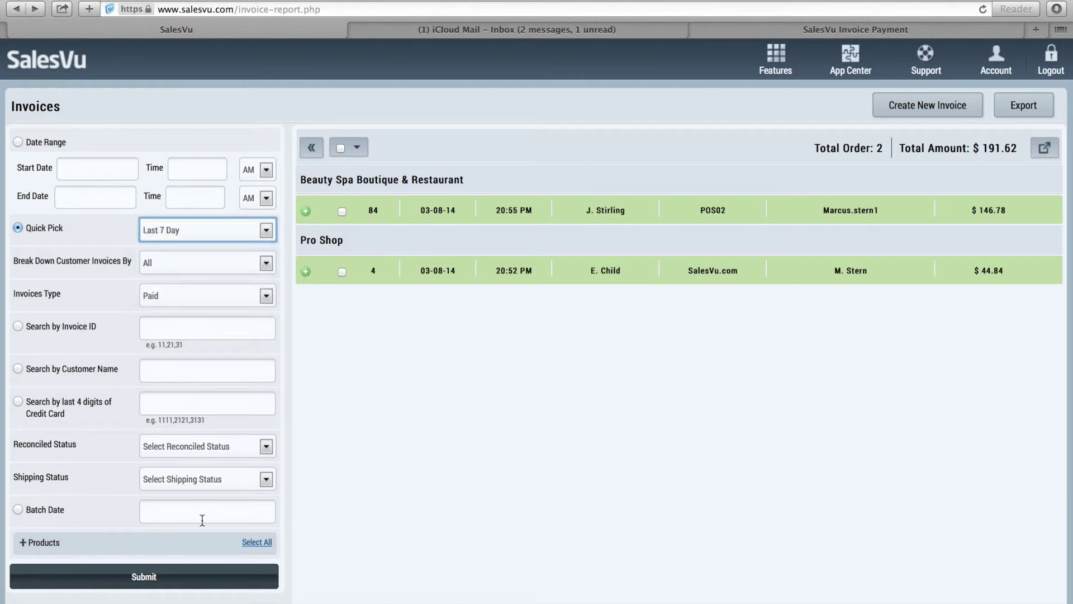
pyautogui.click(162, 581)
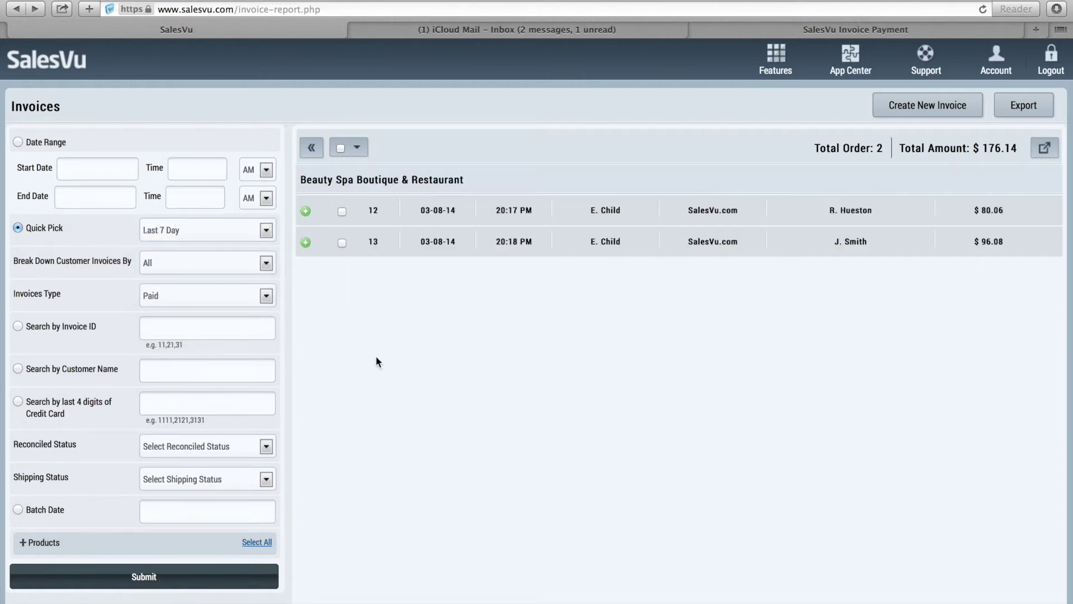
pyautogui.click(306, 211)
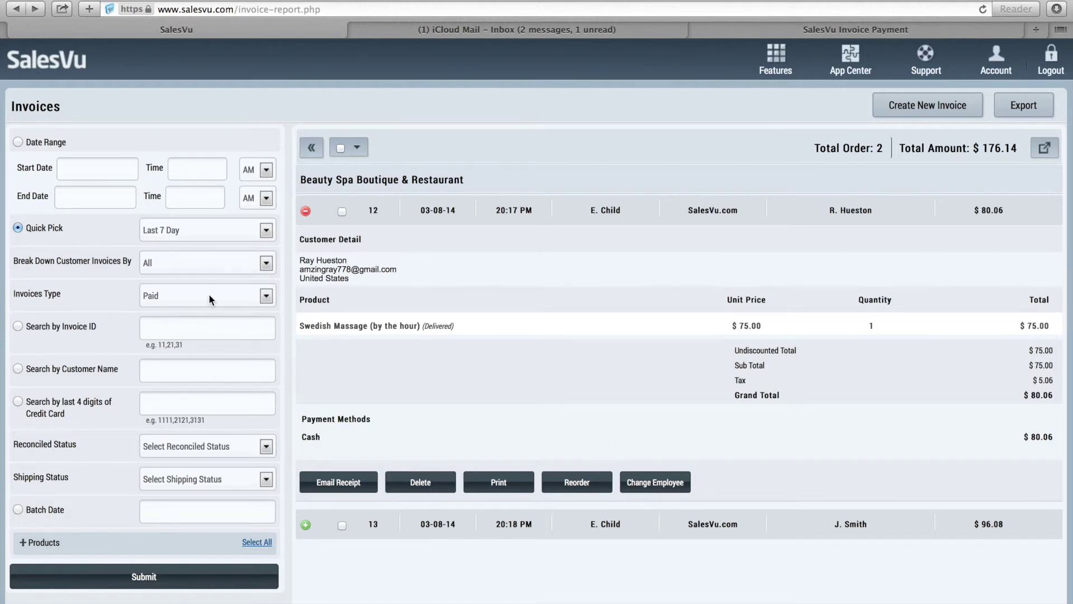
pyautogui.click(210, 267)
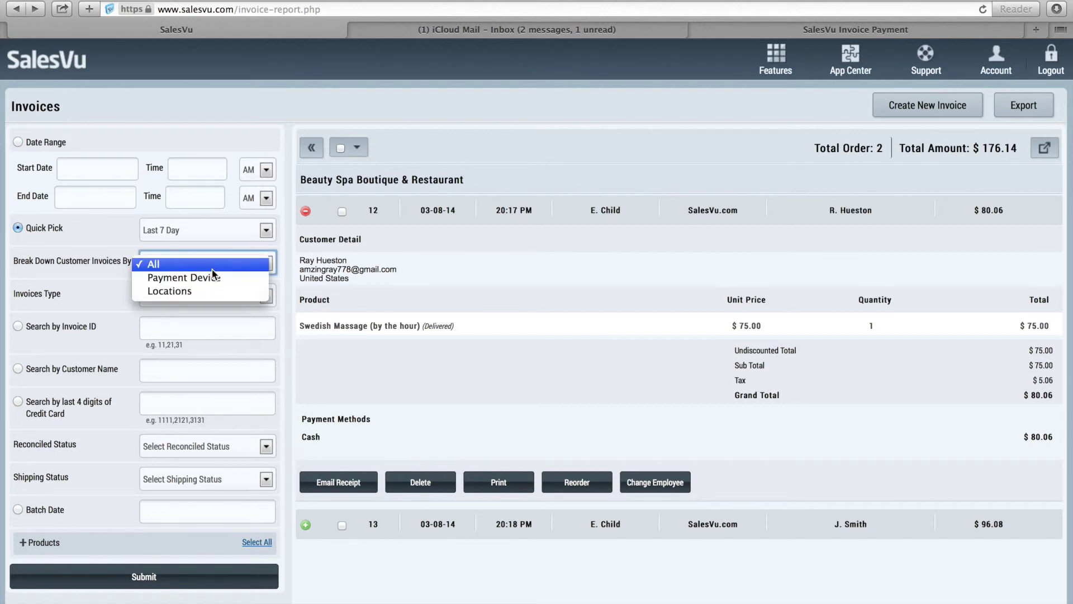
pyautogui.click(83, 279)
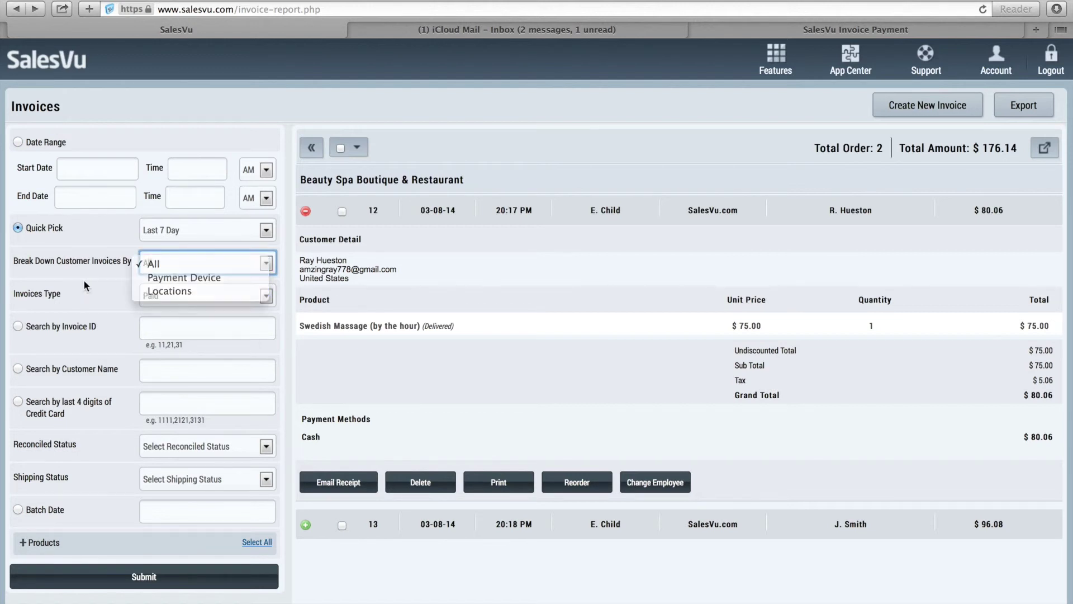
pyautogui.click(184, 298)
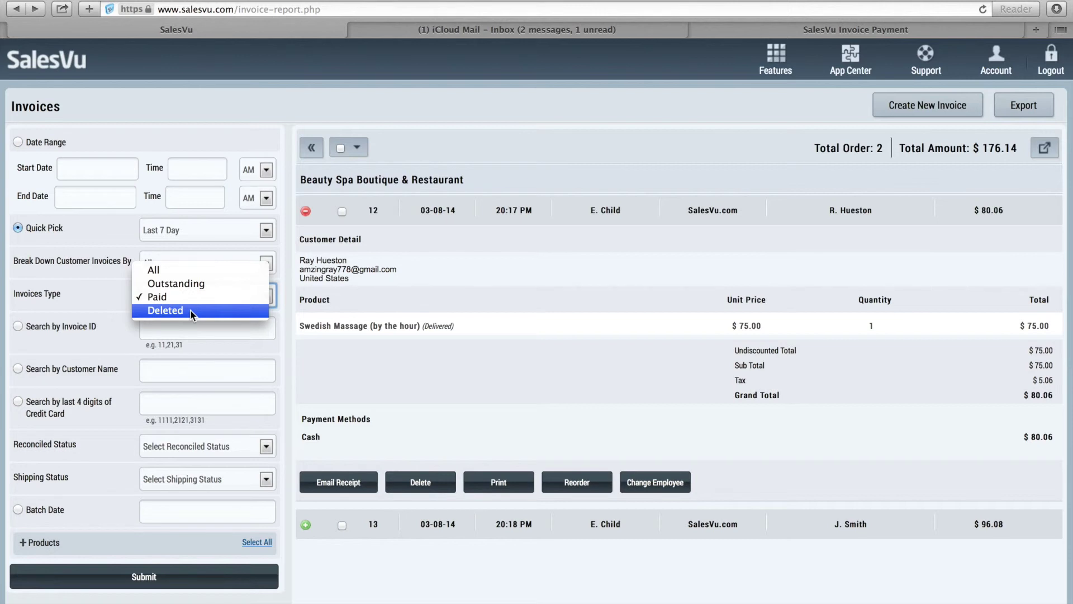
pyautogui.click(103, 280)
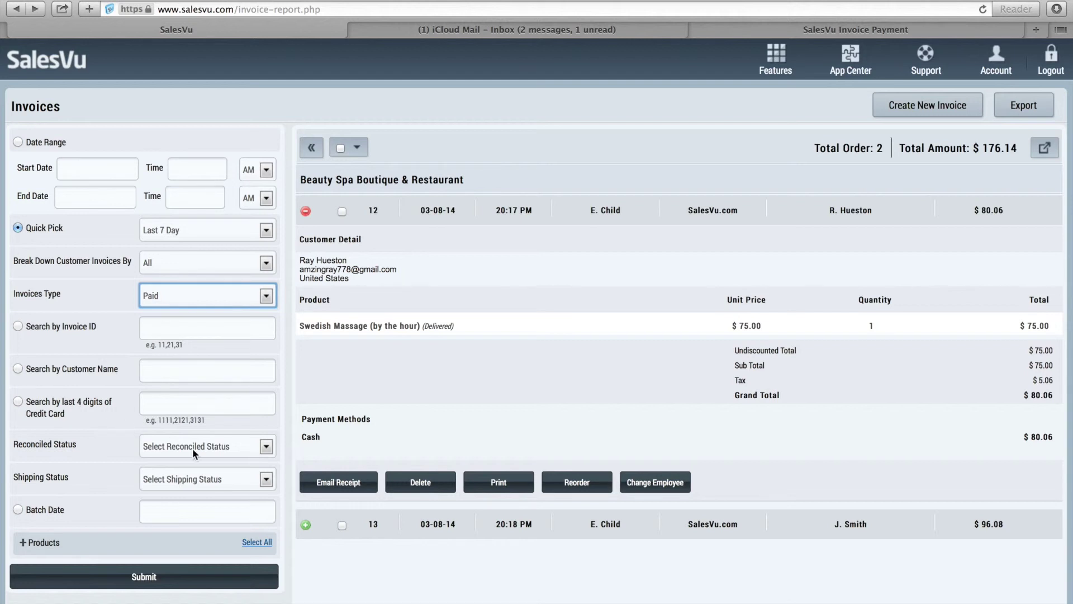
pyautogui.click(214, 446)
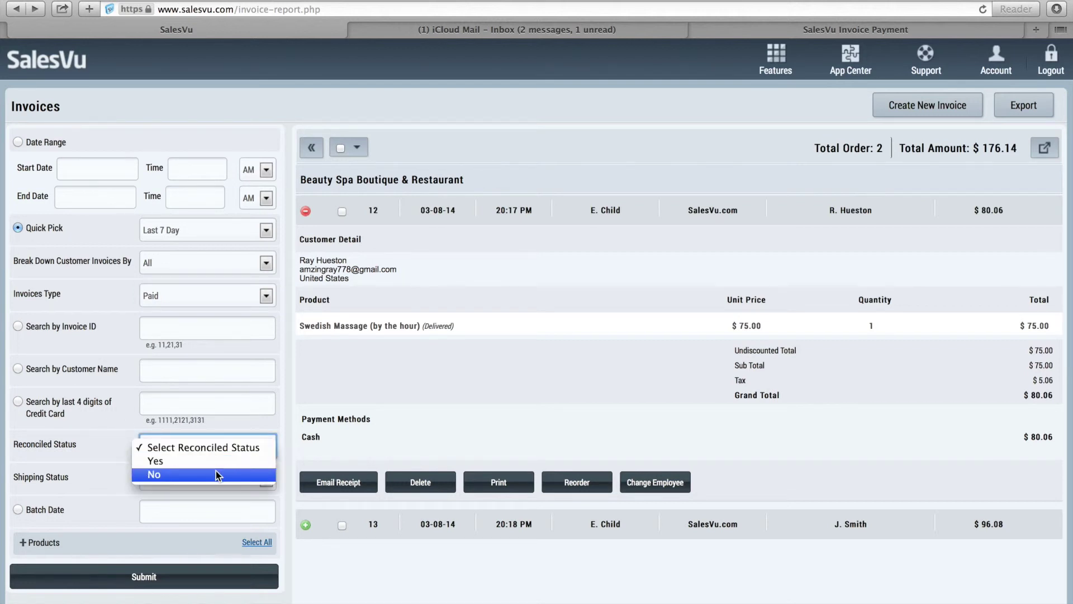
pyautogui.click(216, 452)
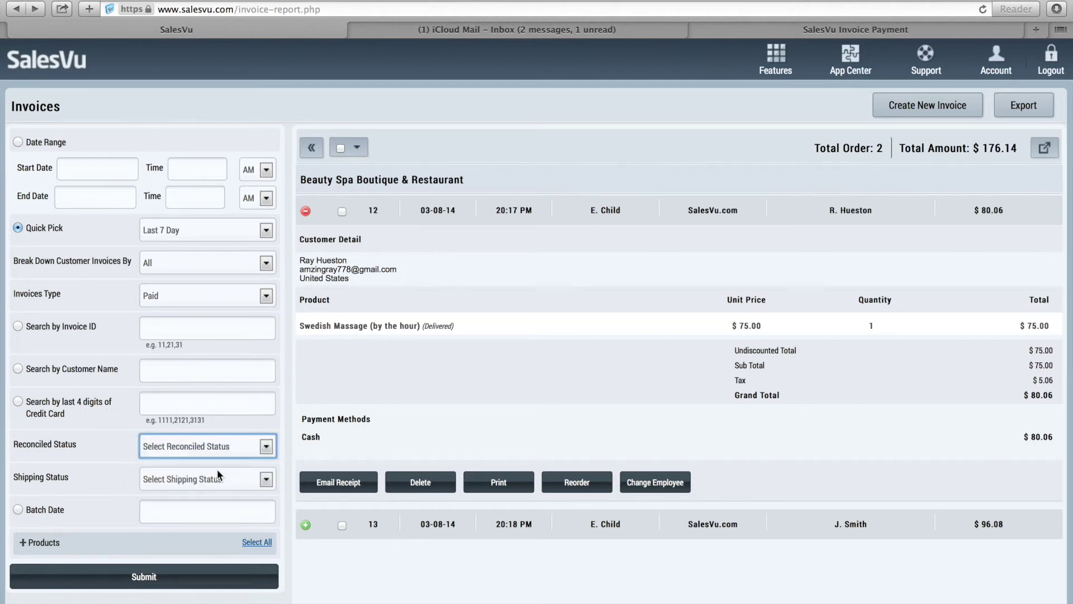
pyautogui.click(217, 475)
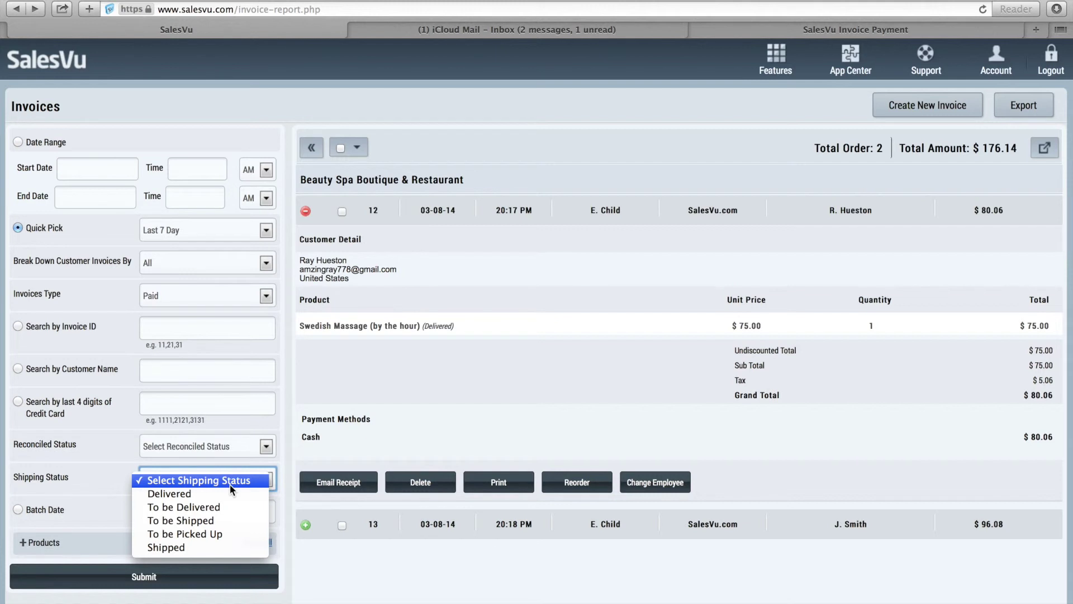
pyautogui.click(230, 484)
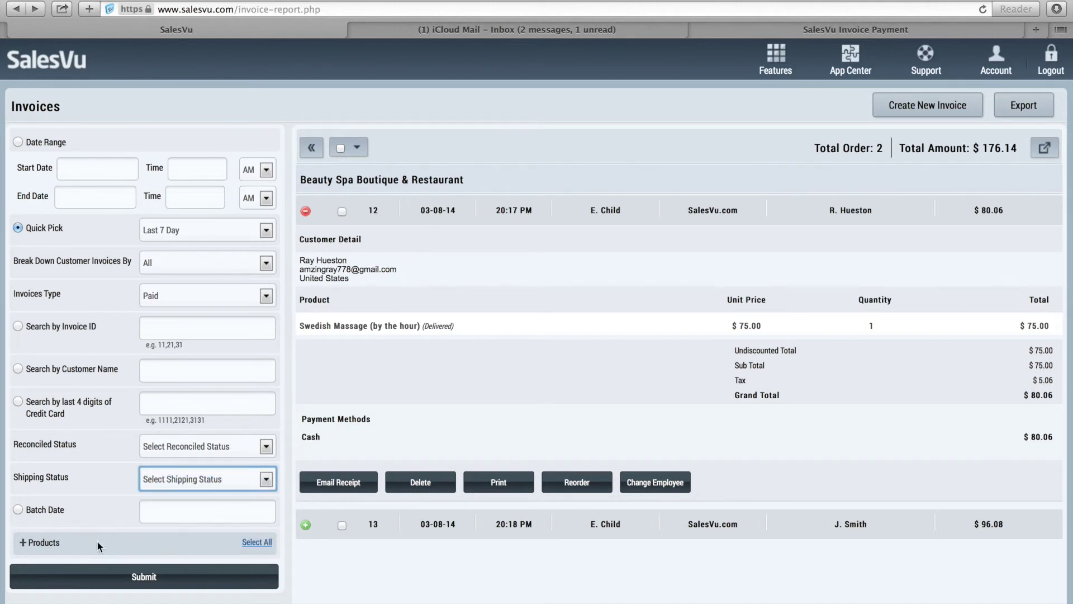
# - Expand the Products filter list and browse through its entries
pyautogui.click(25, 544)
pyautogui.scroll(-5, 113, 495)
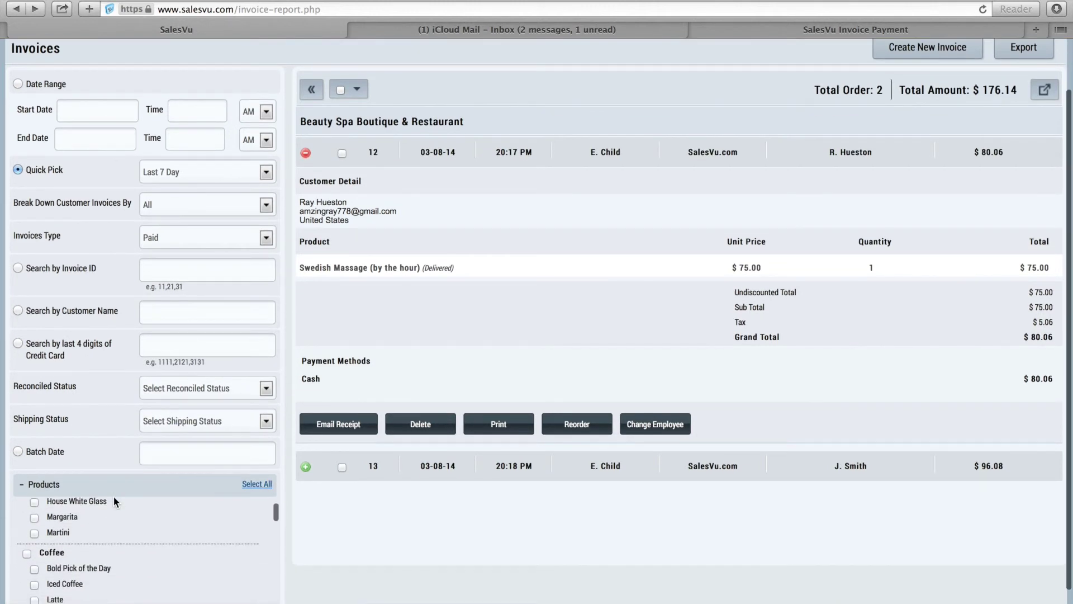
pyautogui.scroll(-5, 113, 495)
pyautogui.scroll(3, 113, 495)
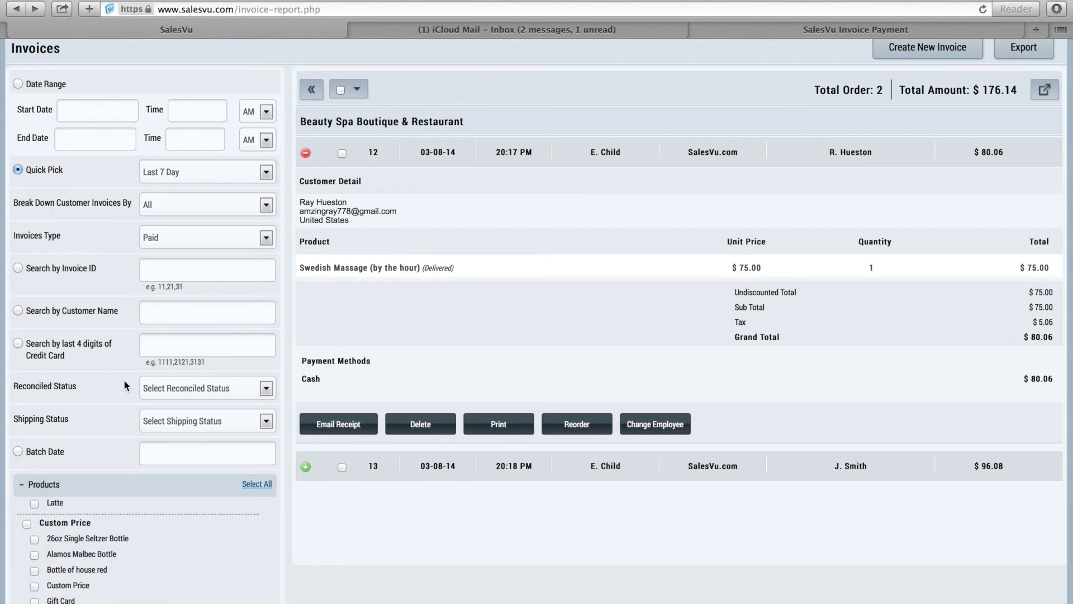
pyautogui.scroll(1, 126, 435)
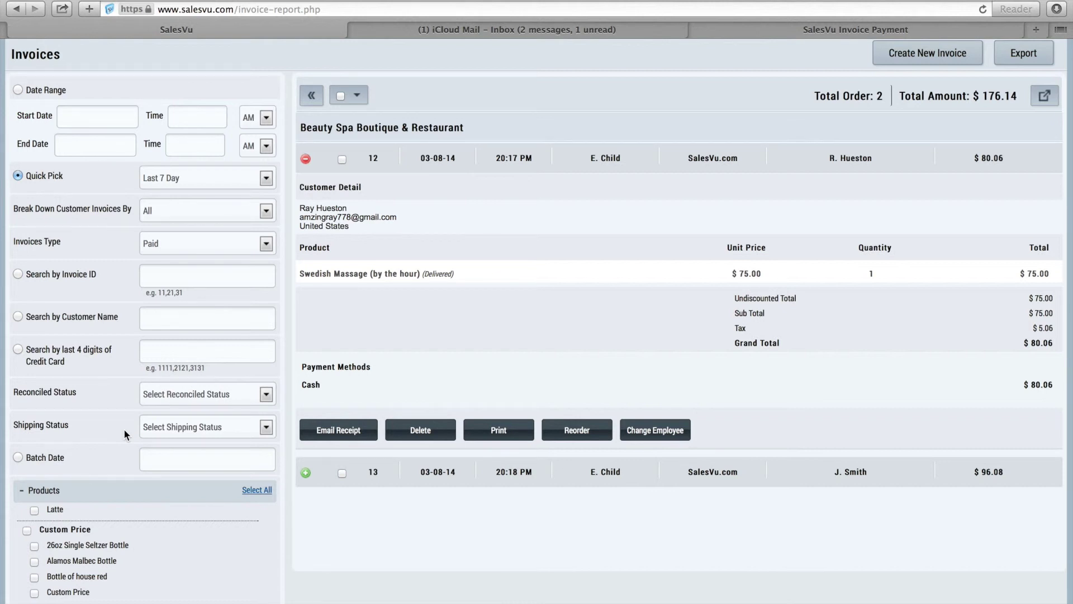
pyautogui.scroll(3, 123, 428)
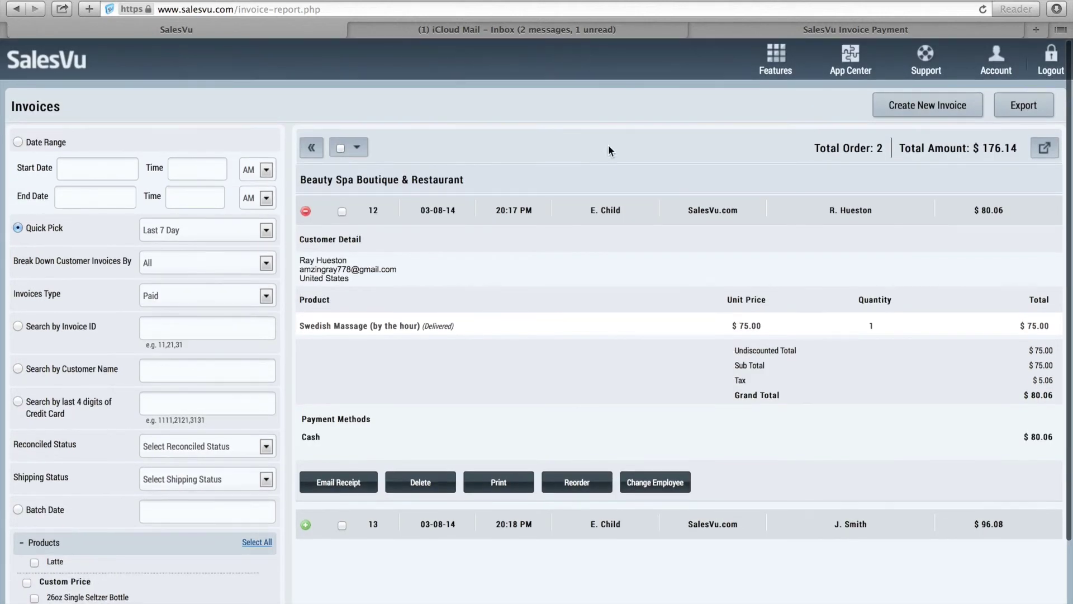
pyautogui.moveTo(771, 54)
pyautogui.click(877, 134)
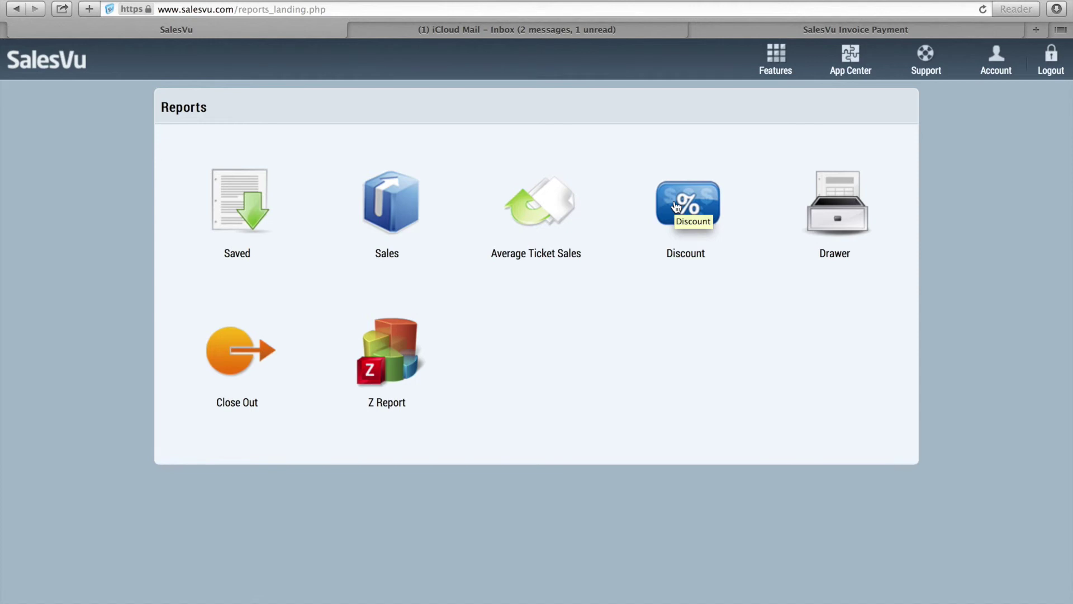
pyautogui.click(411, 199)
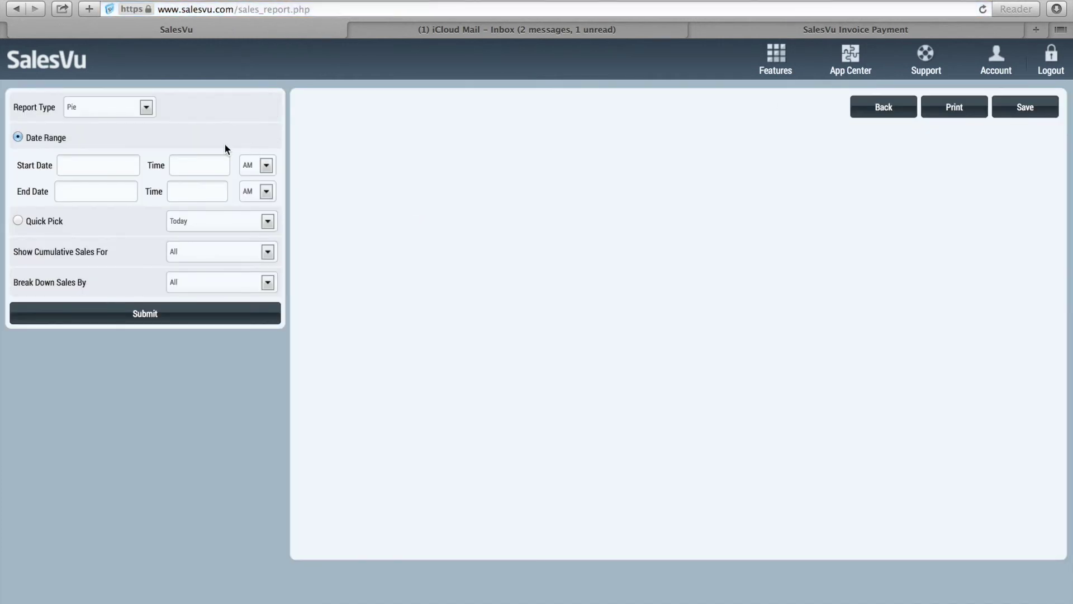
# - Try a Bar chart for the Sales report, revert to Pie, and use Quick Pick dates
pyautogui.click(138, 105)
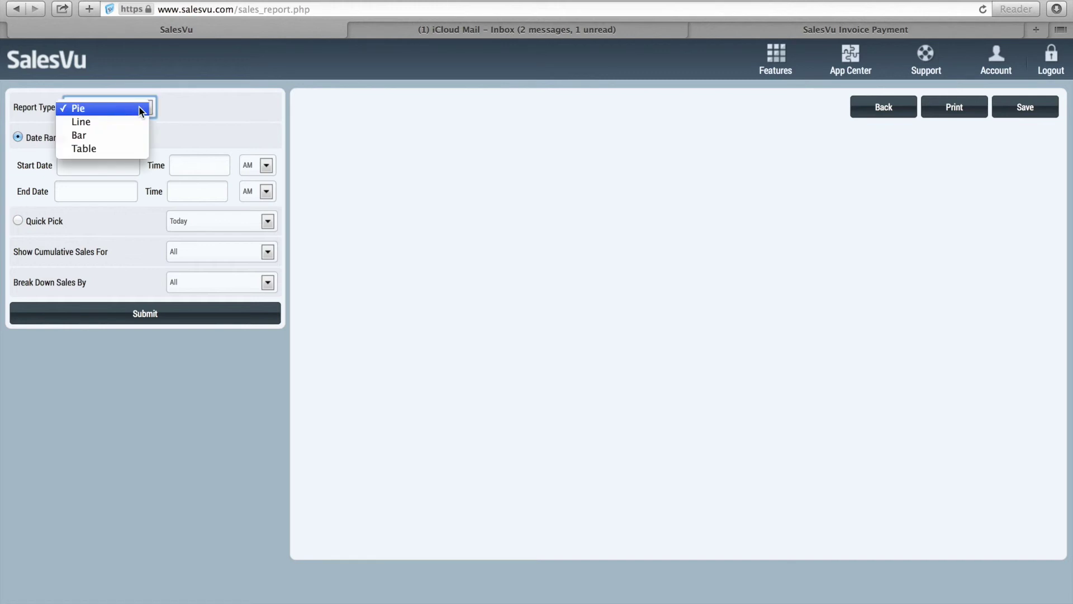
pyautogui.click(132, 135)
pyautogui.click(214, 106)
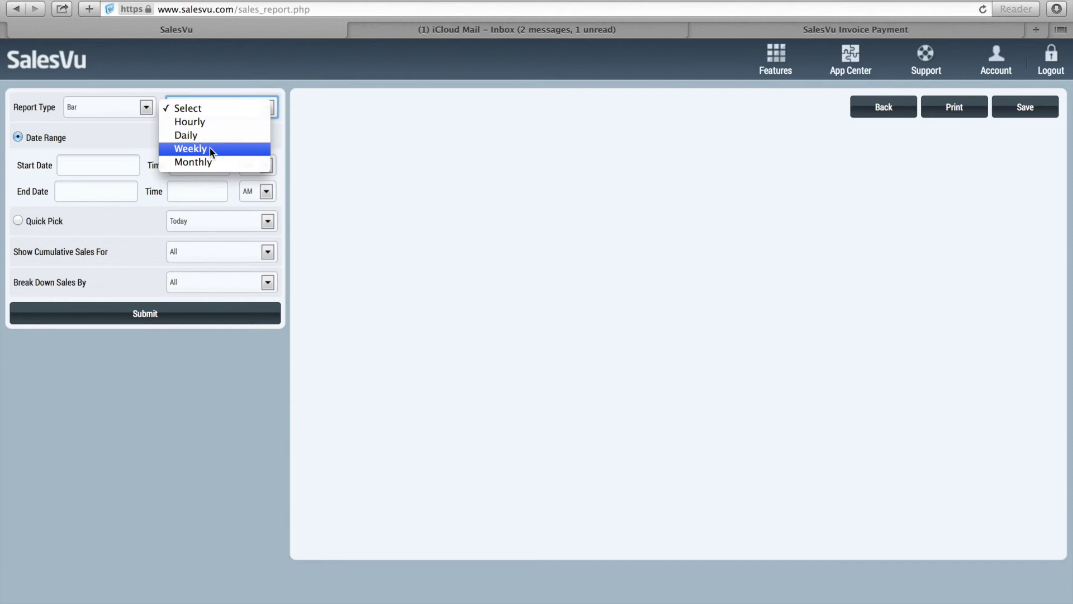
pyautogui.click(145, 110)
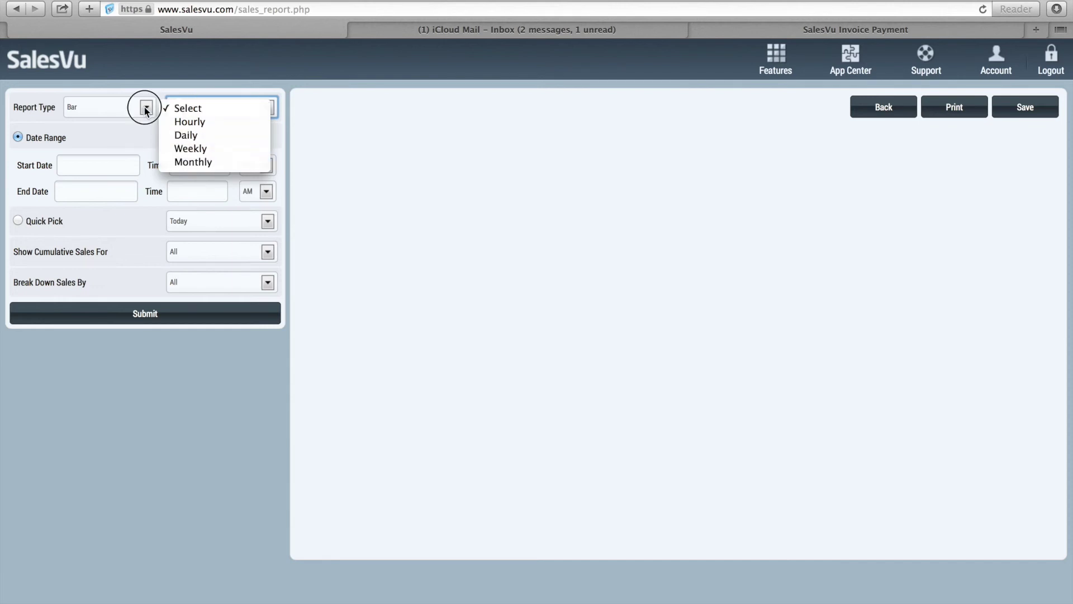
pyautogui.click(145, 110)
pyautogui.click(135, 80)
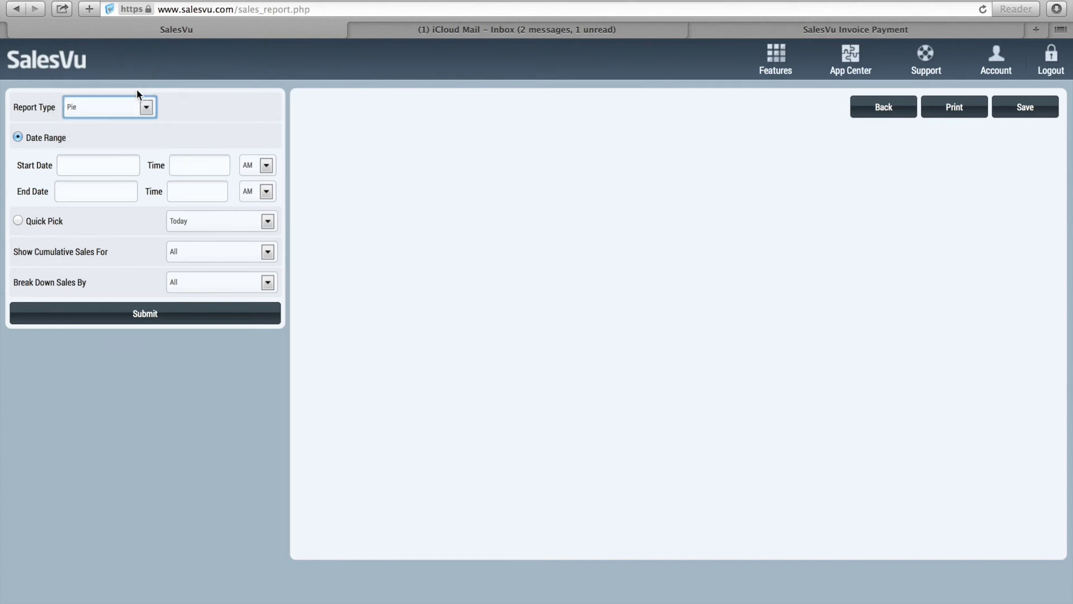
pyautogui.click(45, 221)
# - Generate a Last 30 days pie chart by Category – Level 1 with all categories selected
pyautogui.click(200, 221)
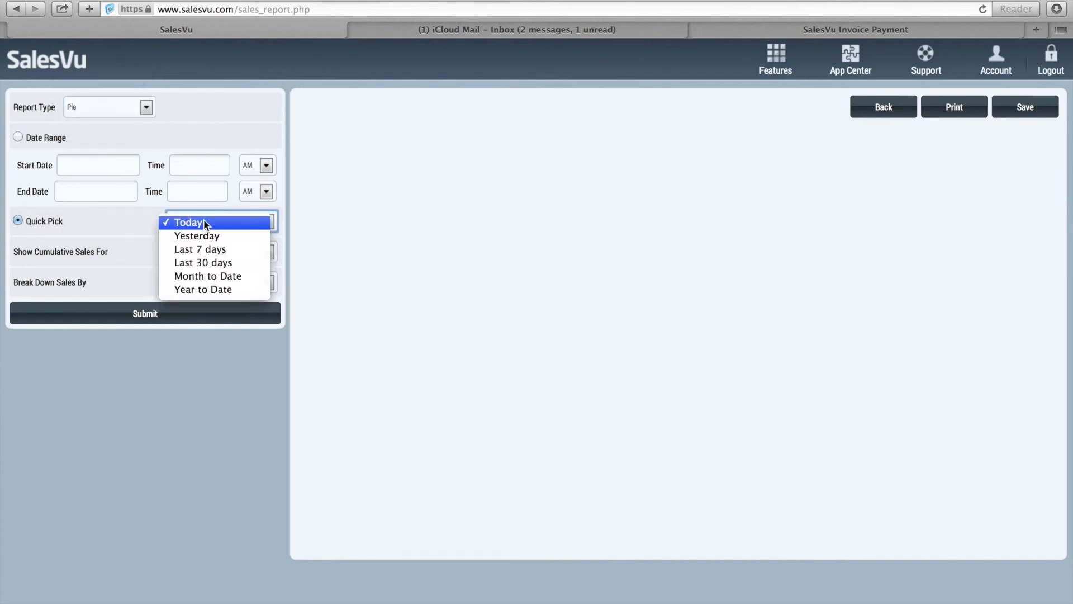
pyautogui.click(209, 264)
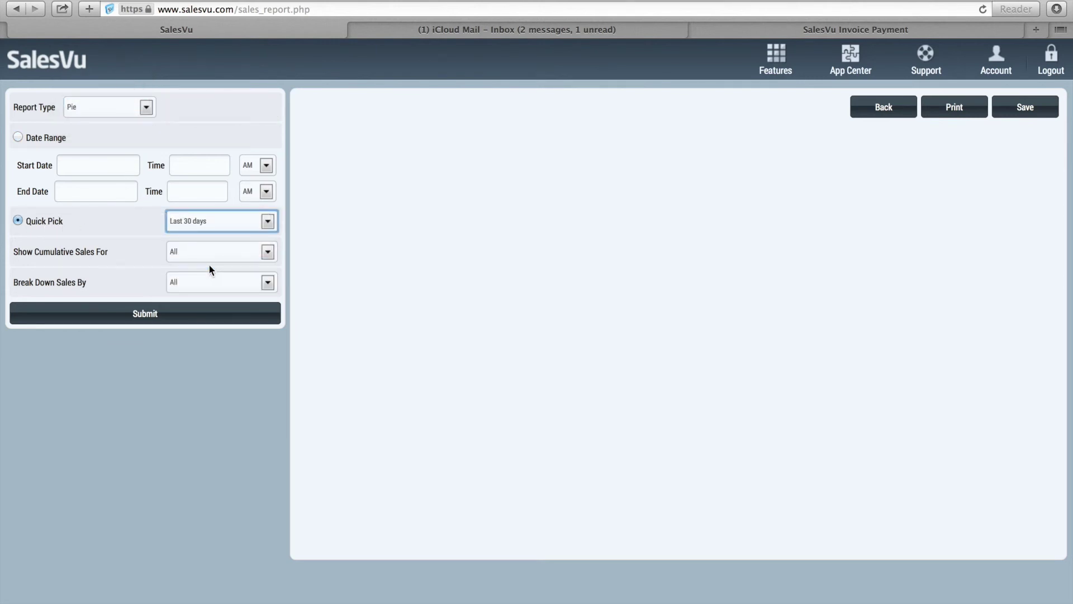
pyautogui.click(209, 253)
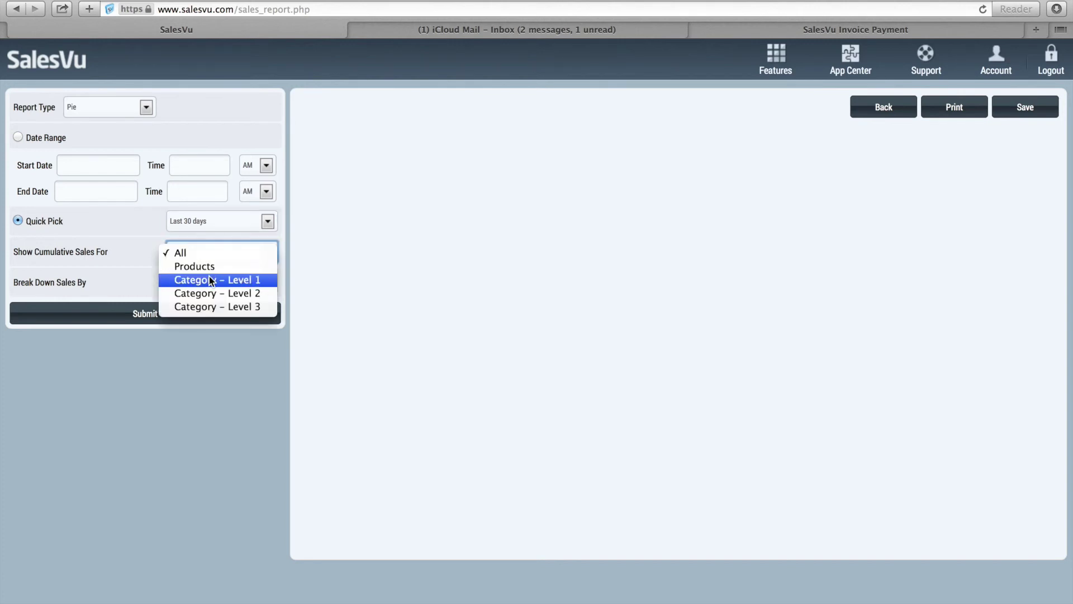
pyautogui.click(209, 279)
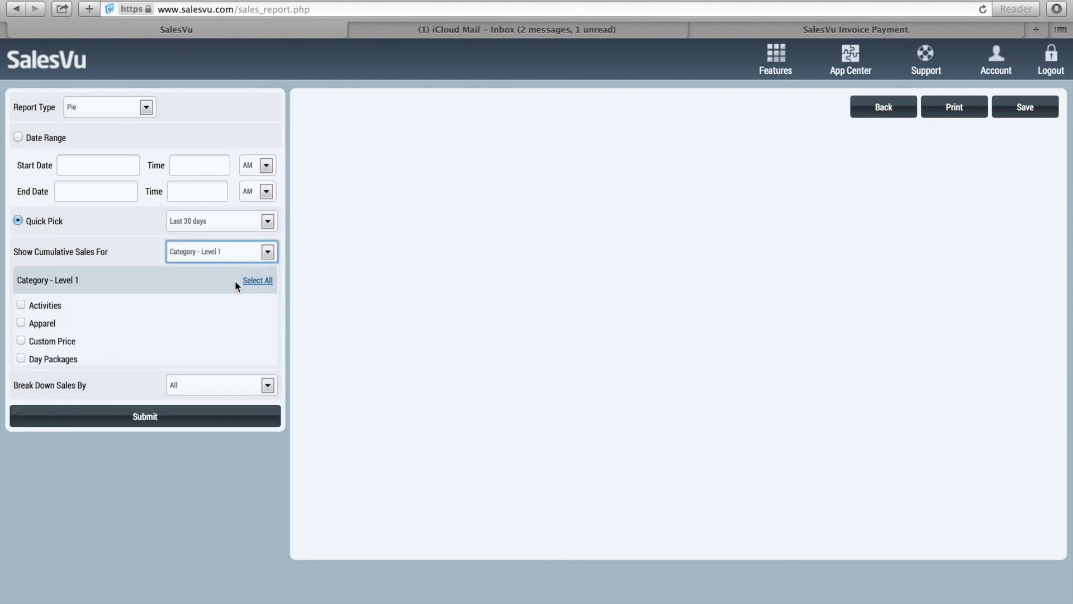
pyautogui.click(257, 280)
pyautogui.click(163, 418)
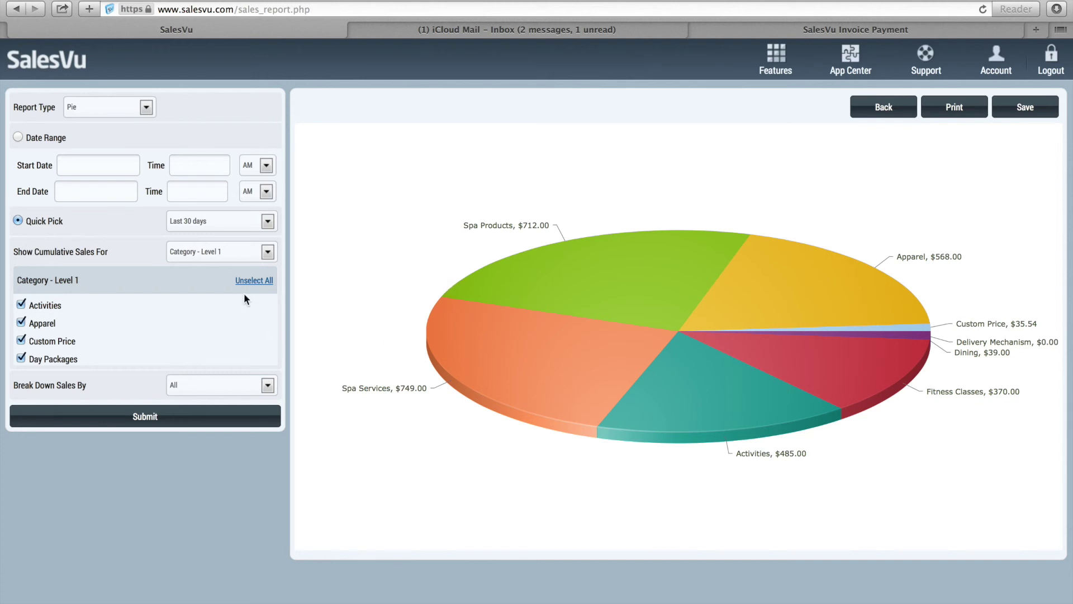
# - Switch the sales breakdown from Stores to Employees and view the cumulative grouping options
pyautogui.click(233, 385)
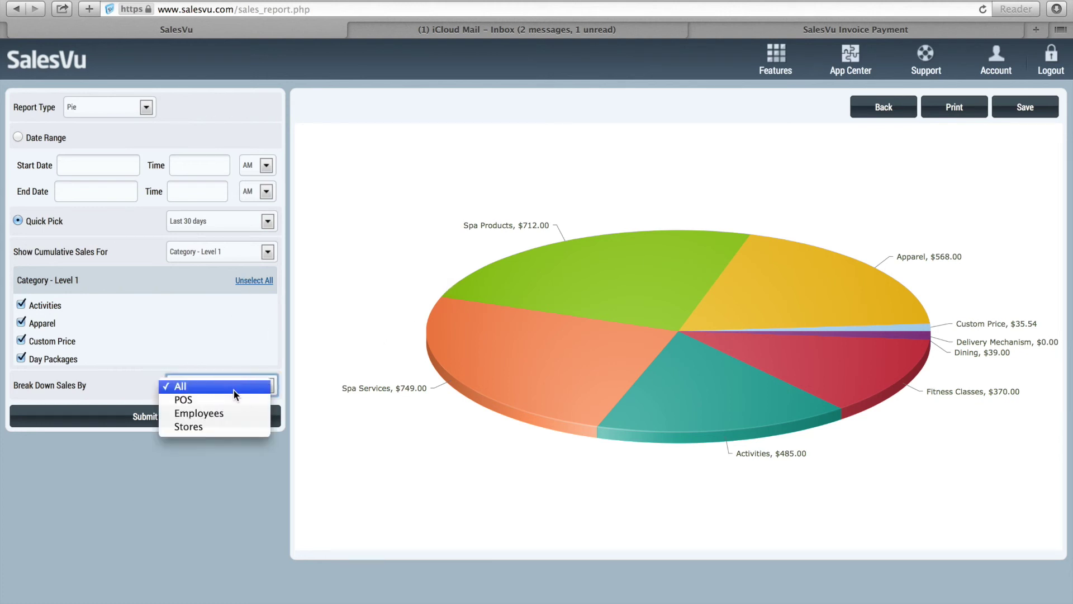
pyautogui.click(233, 427)
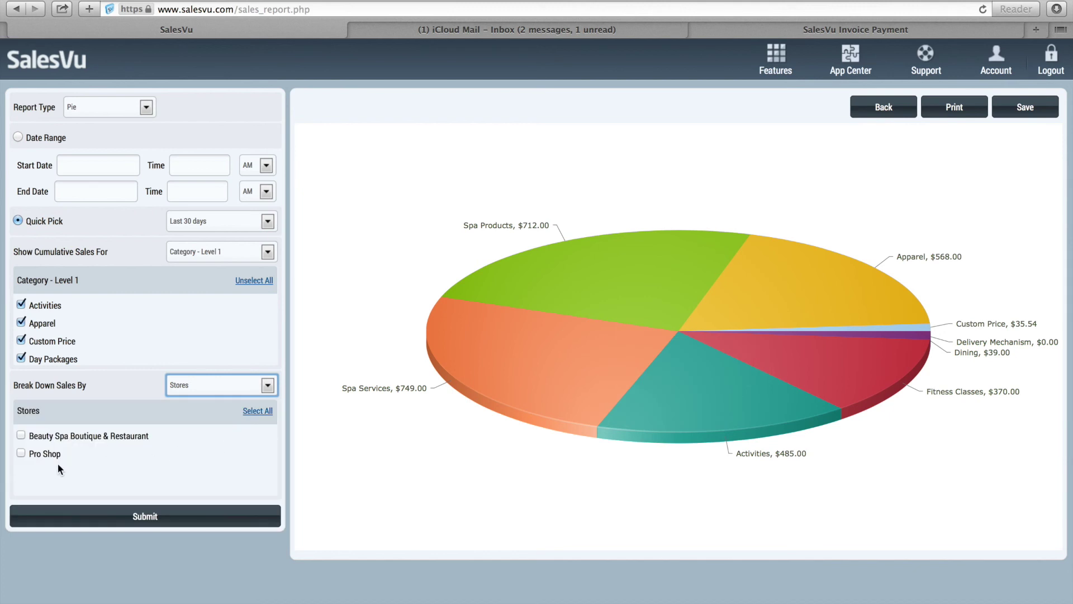
pyautogui.click(237, 385)
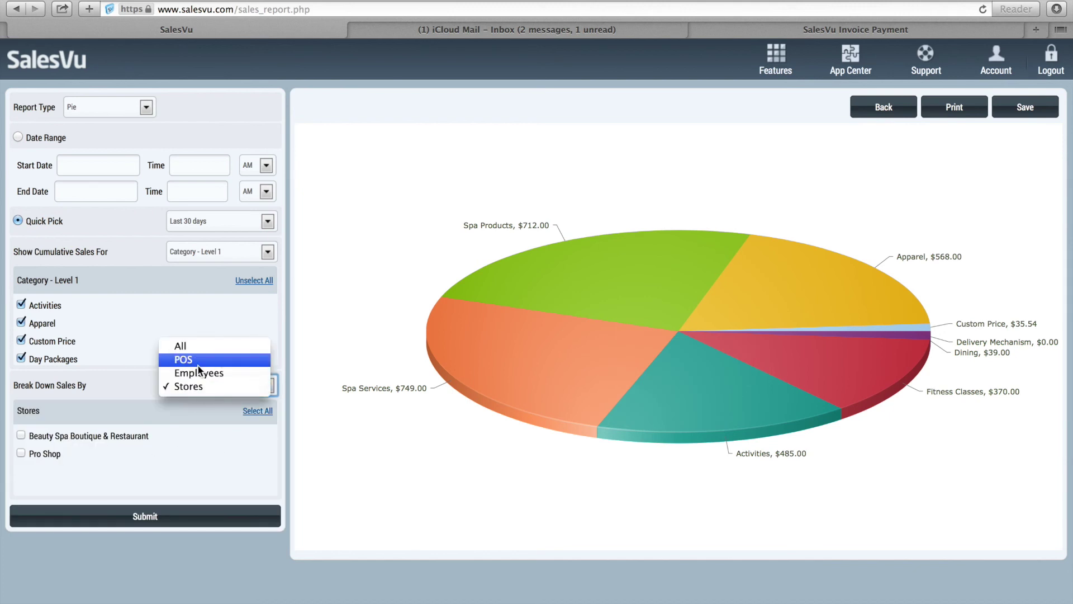
pyautogui.click(198, 373)
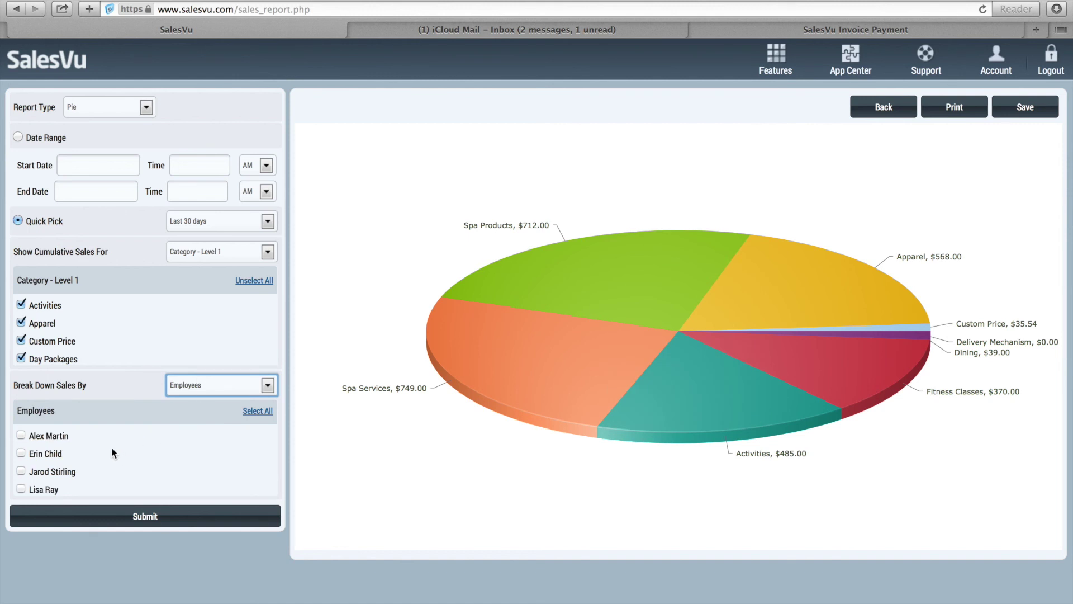
pyautogui.scroll(1, 112, 453)
pyautogui.click(210, 252)
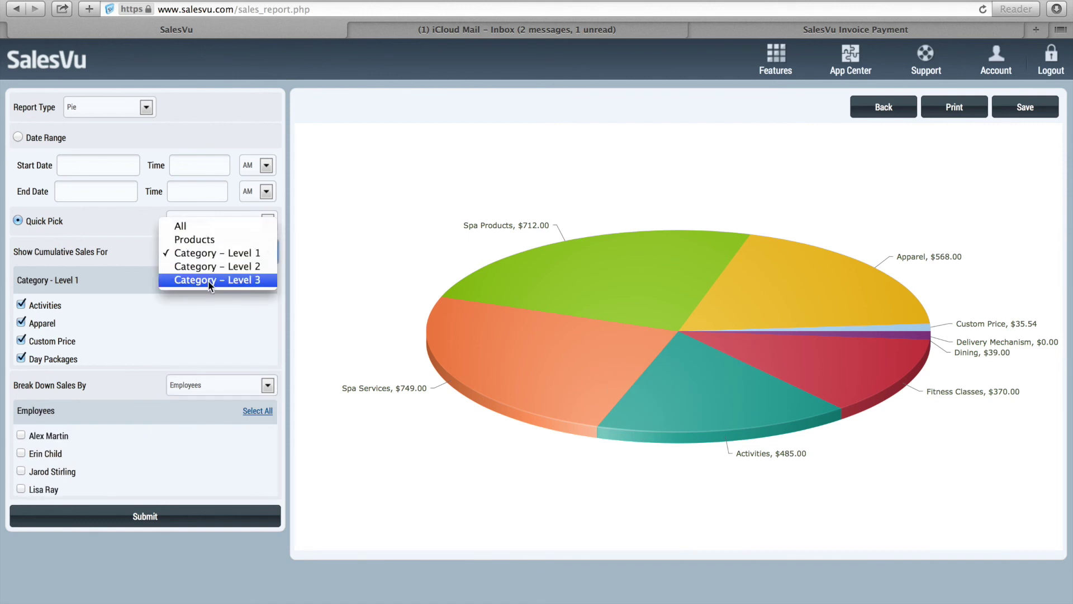